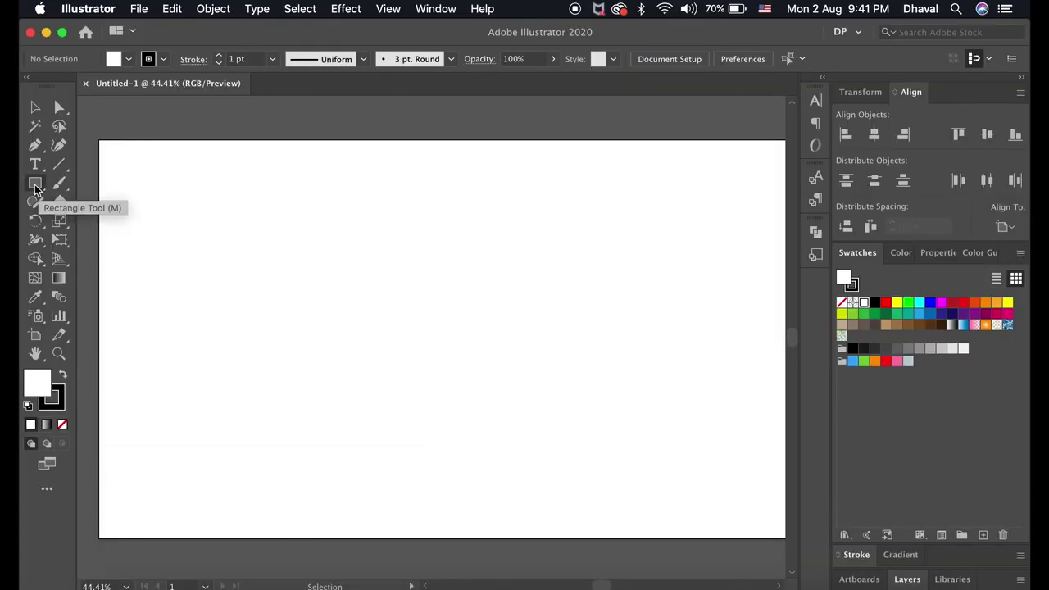
- Draw a tall 60 × 100 px rectangle on the blank artboard
{"action": "left_click", "coordinate": [35, 183]}
{"action": "mouse_move", "coordinate": [260, 234]}
{"action": "left_mouse_down"}
{"action": "mouse_move", "coordinate": [300, 296]}
{"action": "mouse_move", "coordinate": [295, 284]}
{"action": "left_mouse_up"}
- Round all corners of the tall rectangle using its Direct Selection corner widgets
{"action": "key", "text": "a"}
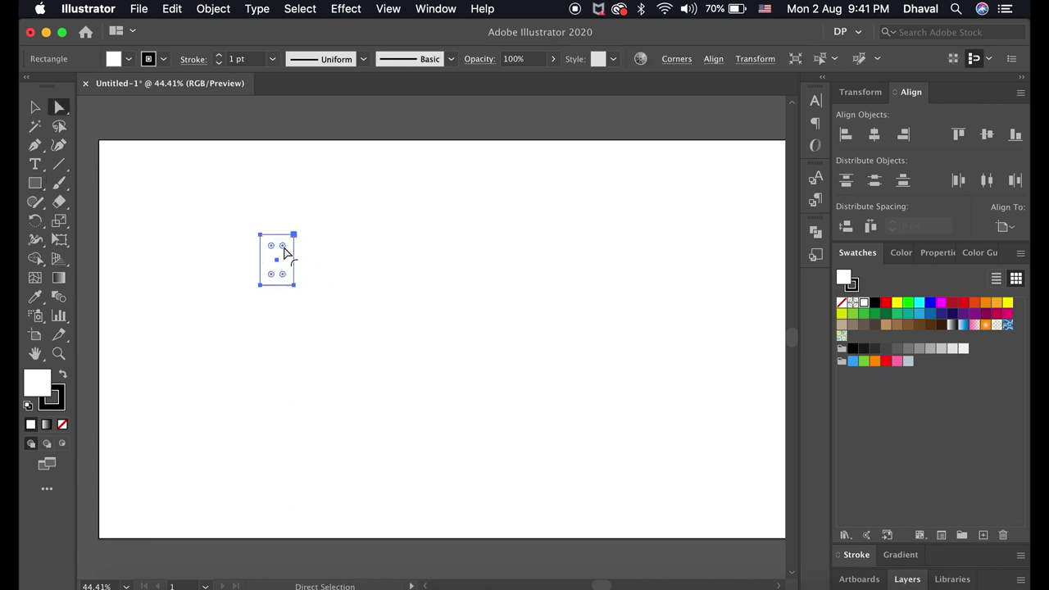
{"action": "left_click_drag", "start_coordinate": [283, 246], "coordinate": [286, 243]}
{"action": "left_click", "coordinate": [314, 262]}
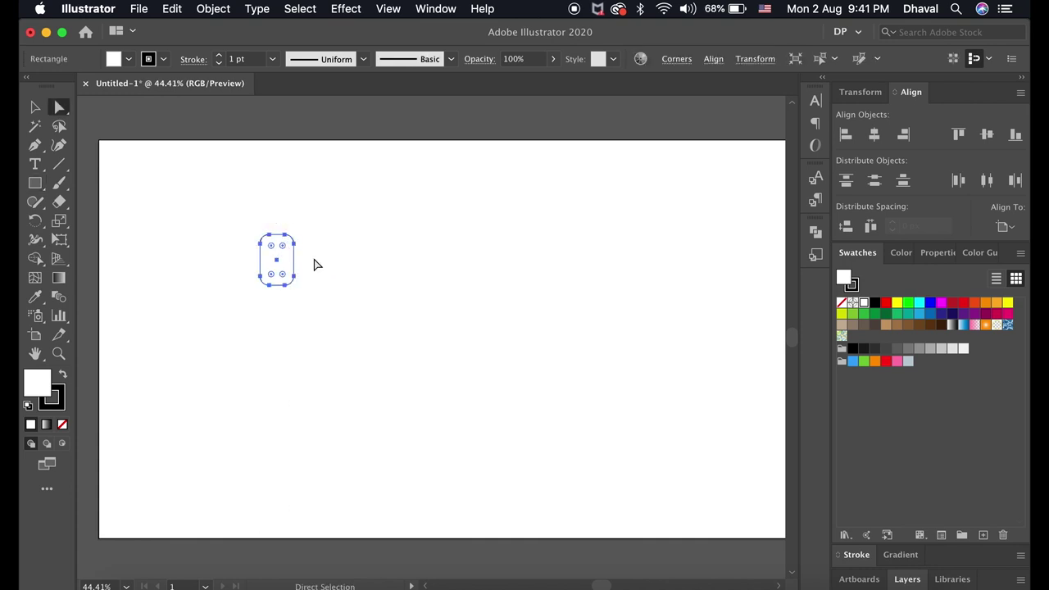
{"action": "key", "text": "v"}
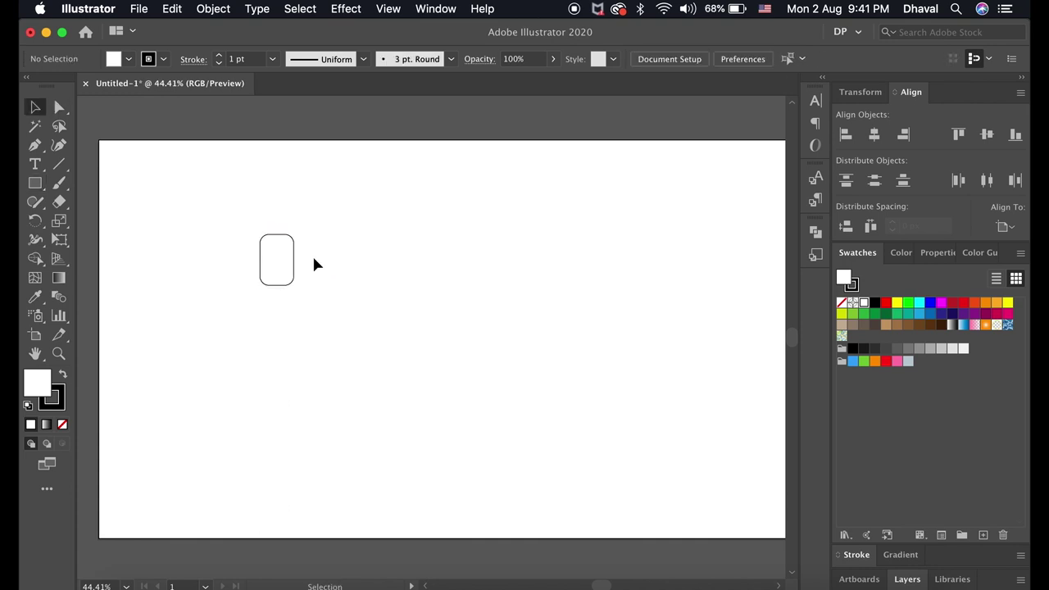
- Draw a small rectangle and centre-align it on the rounded rectangle, using the rounded one as key object
{"action": "left_click", "coordinate": [35, 183]}
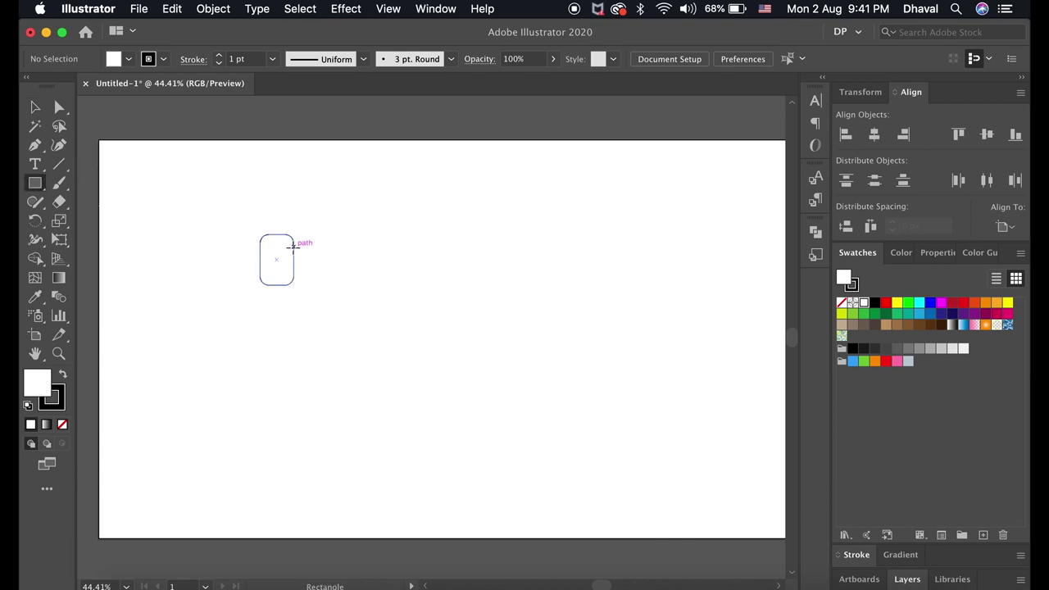
{"action": "left_click_drag", "start_coordinate": [318, 248], "coordinate": [344, 271]}
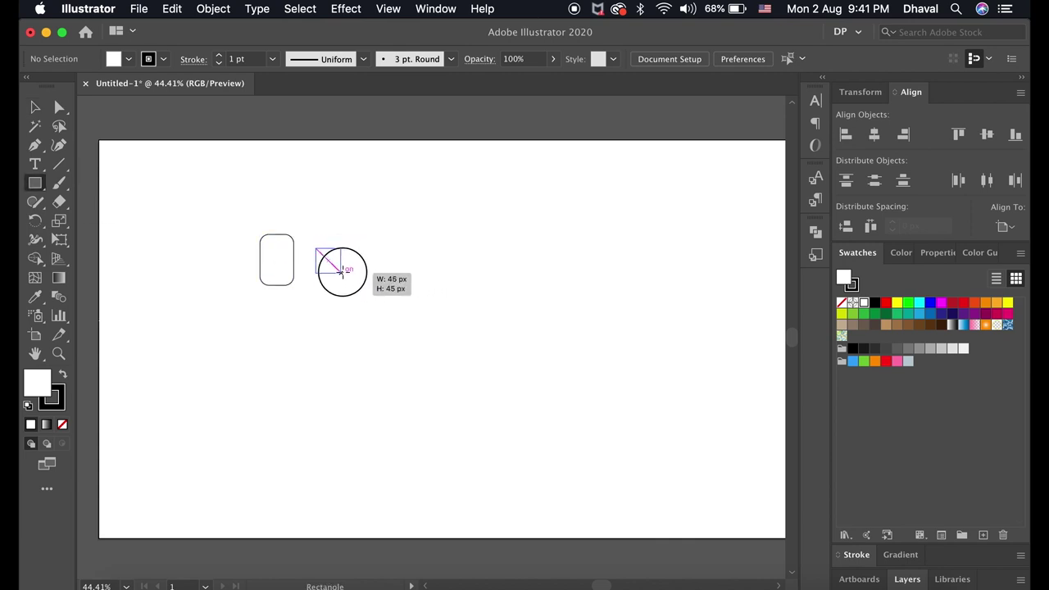
{"action": "left_click_drag", "start_coordinate": [344, 271], "coordinate": [345, 272]}
{"action": "key", "text": "v"}
{"action": "left_click", "coordinate": [293, 254], "text": "shift"}
{"action": "left_click", "coordinate": [293, 259]}
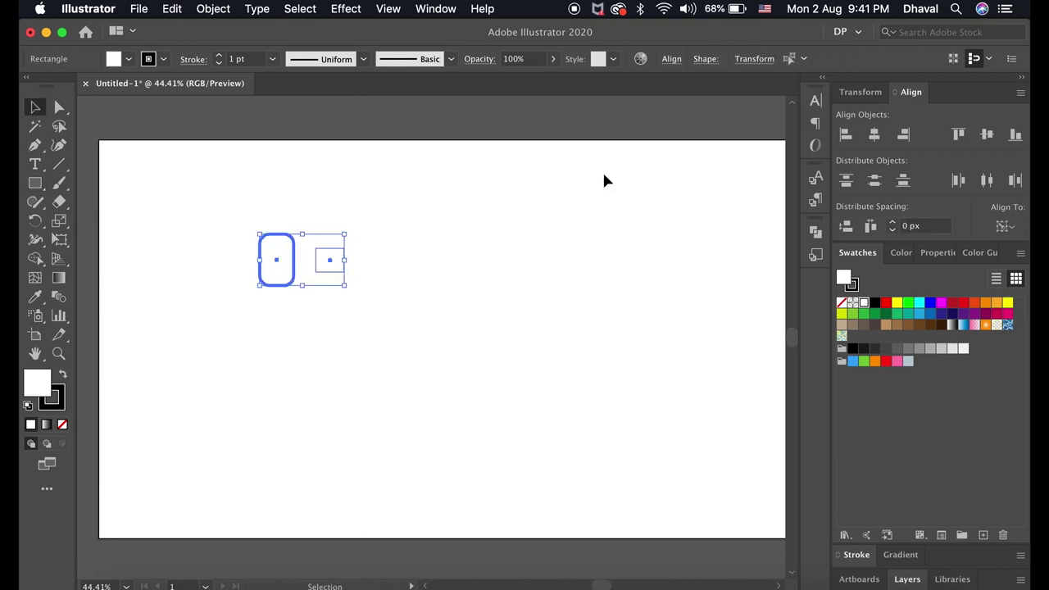
{"action": "left_click", "coordinate": [873, 135]}
- Shift the small rectangle right against the tall shape, then draw a larger rectangle beside it
{"action": "left_click", "coordinate": [344, 272]}
{"action": "left_click", "coordinate": [278, 252]}
{"action": "key", "text": "shift+Right"}
{"action": "key", "text": "shift+Right"}
{"action": "key", "text": "shift+Right"}
{"action": "key", "text": "shift+Right"}
{"action": "key", "text": "shift+Right"}
{"action": "key", "text": "shift+Right"}
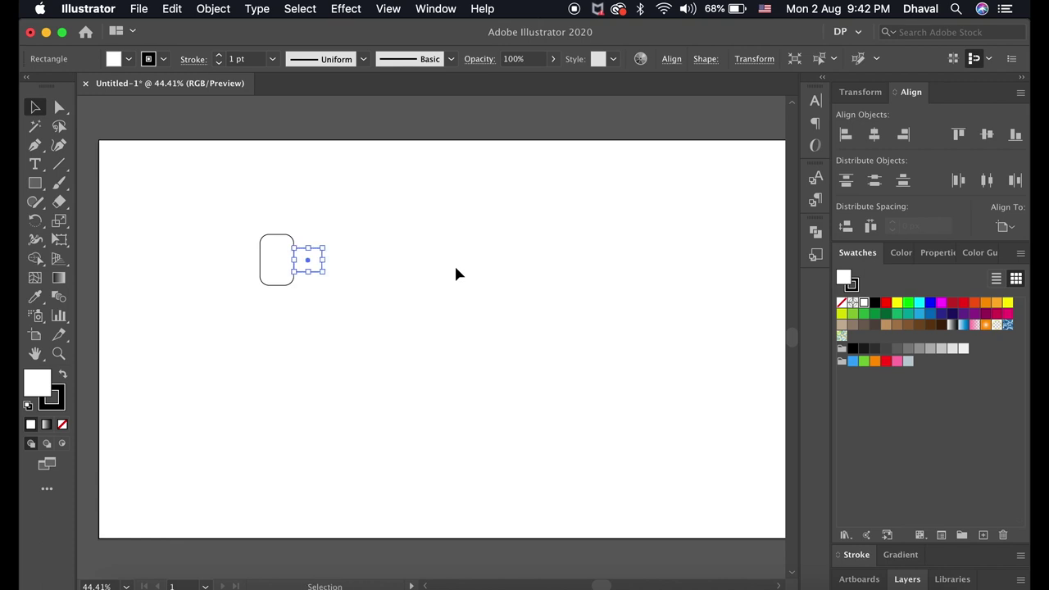
{"action": "left_click", "coordinate": [443, 290]}
{"action": "key", "text": "m"}
{"action": "left_click_drag", "start_coordinate": [322, 220], "coordinate": [388, 296]}
- Round the large rectangle's corners and nudge its bottom-left anchor right to slant the left edge
{"action": "left_click_drag", "start_coordinate": [376, 232], "coordinate": [381, 237]}
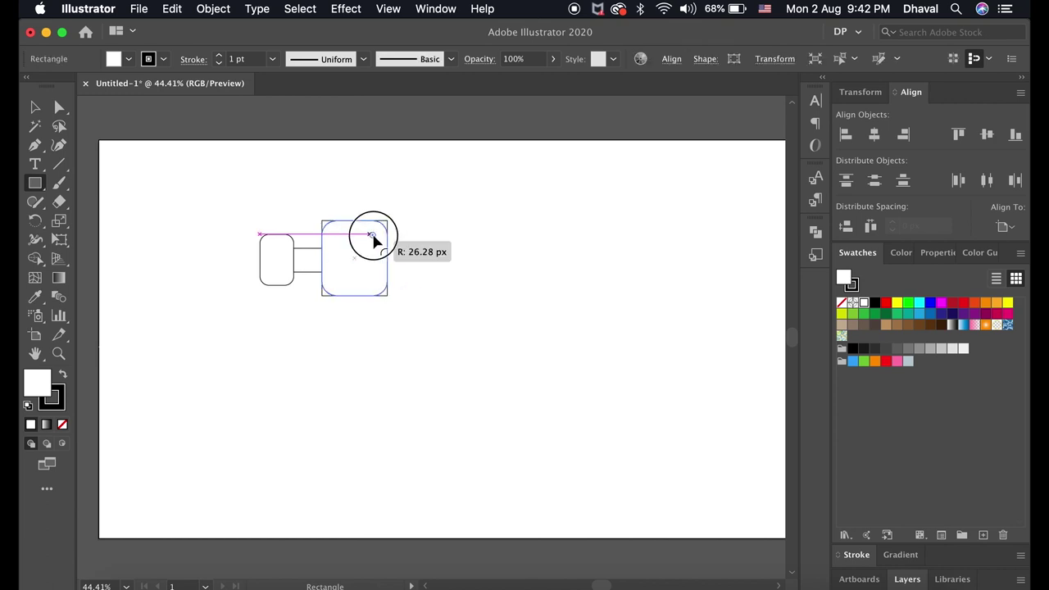
{"action": "key", "text": "v"}
{"action": "left_click", "coordinate": [437, 276]}
{"action": "key", "text": "a"}
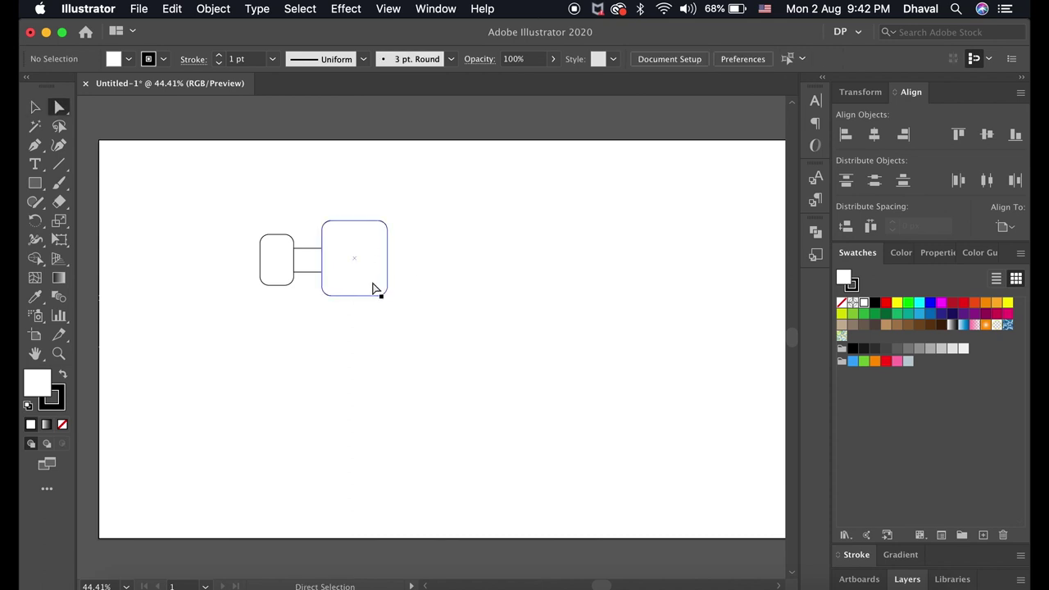
{"action": "left_click", "coordinate": [331, 296]}
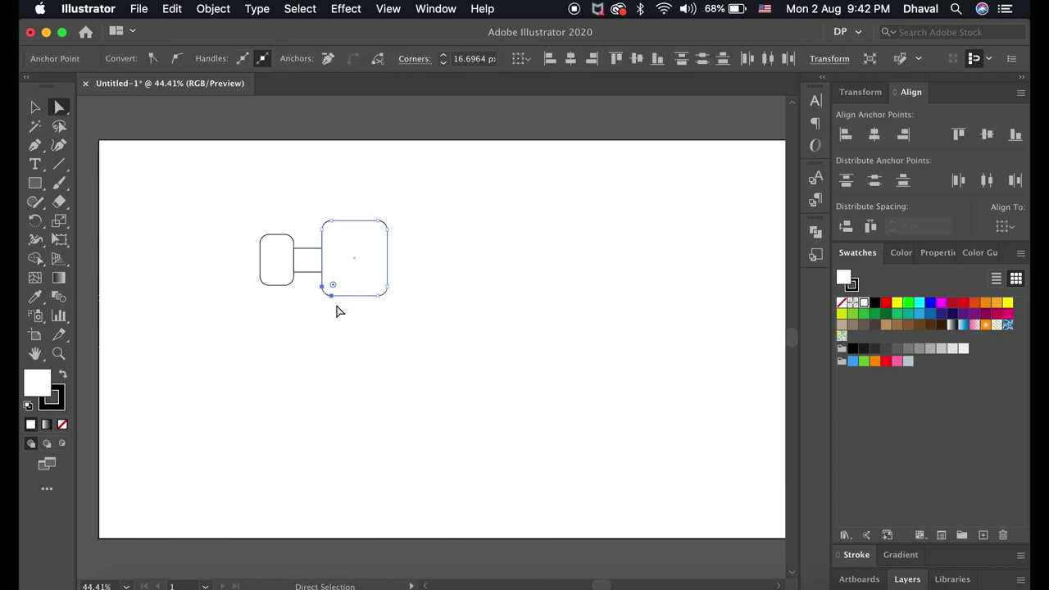
{"action": "key", "text": "shift+Right"}
{"action": "key", "text": "v"}
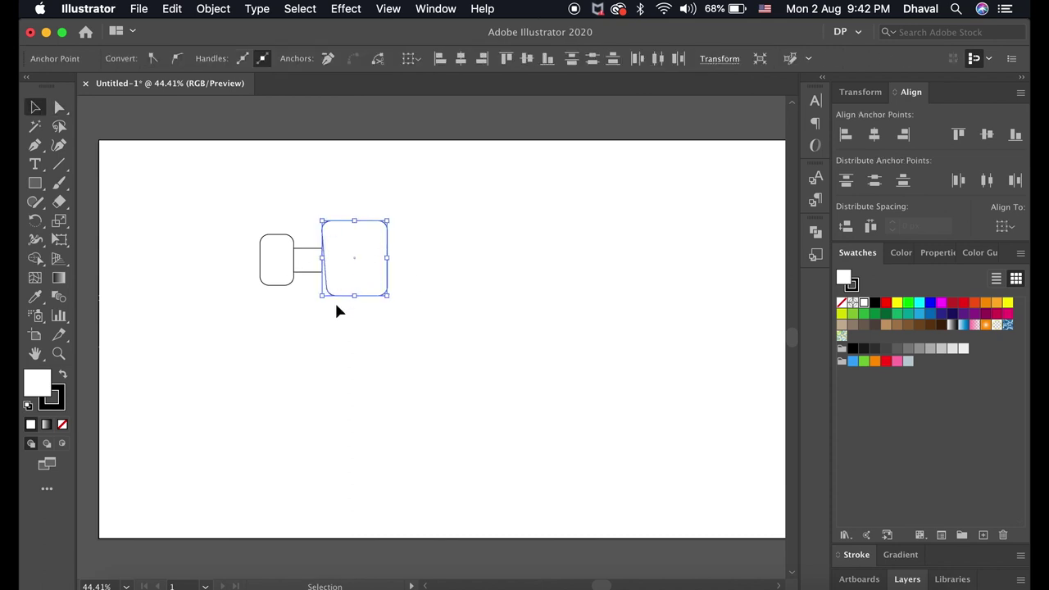
{"action": "left_click", "coordinate": [338, 311]}
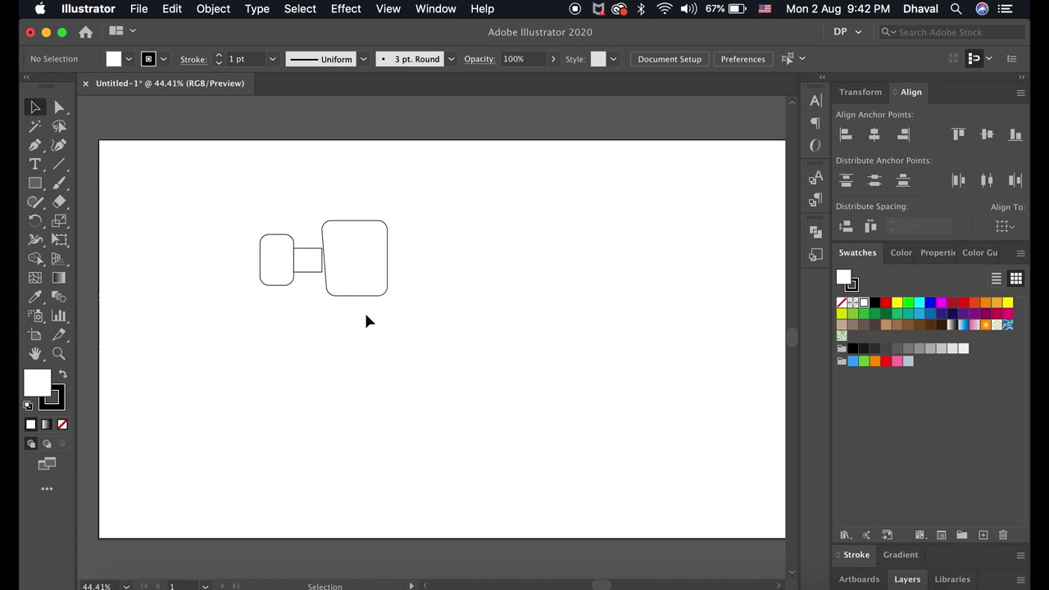
- Move the connector's top-right and bottom-right anchors onto the head's slanted edge
{"action": "key", "text": "super+equal"}
{"action": "key", "text": "super+equal"}
{"action": "key", "text": "a"}
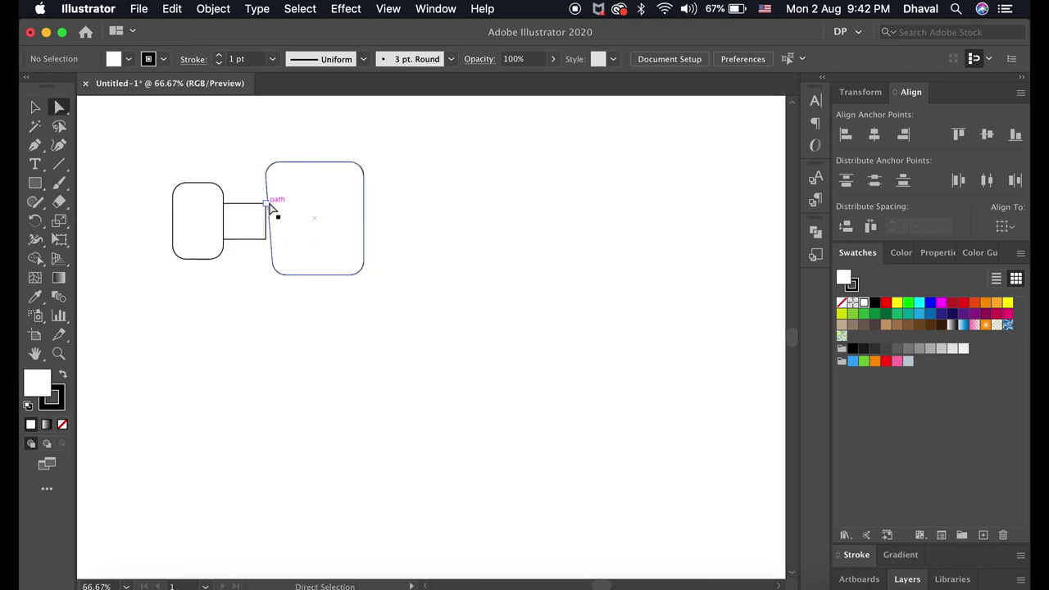
{"action": "left_click", "coordinate": [269, 206]}
{"action": "left_click", "coordinate": [266, 209]}
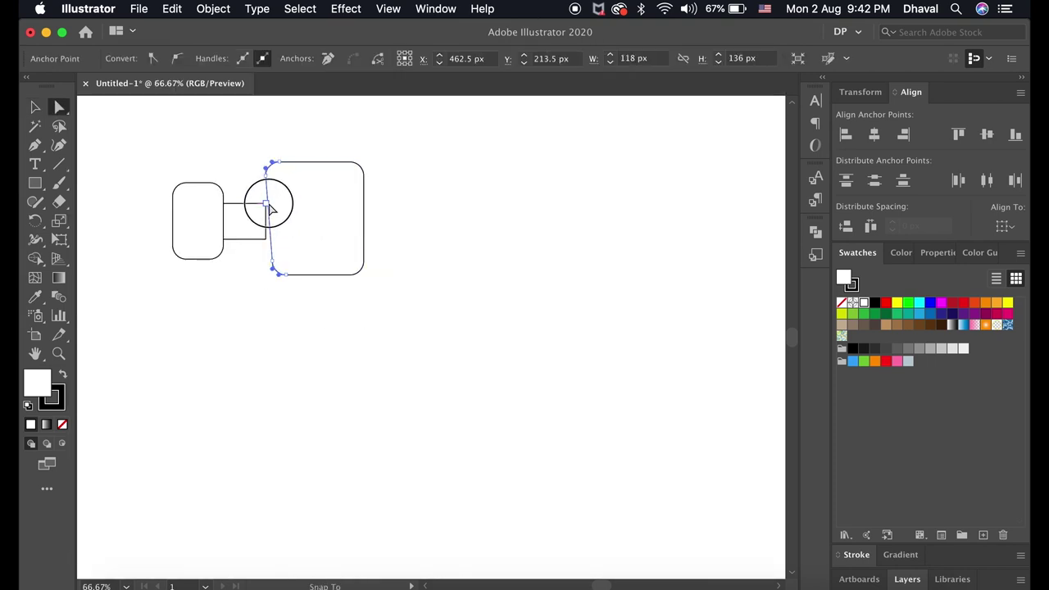
{"action": "key", "text": "super+equal"}
{"action": "key", "text": "super+equal"}
{"action": "key", "text": "super+equal"}
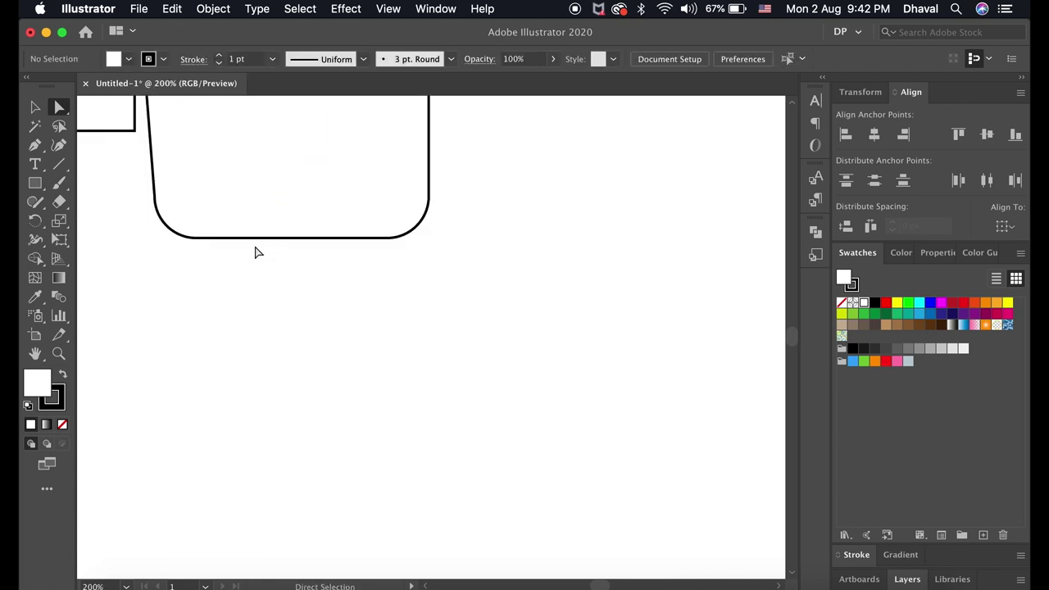
{"action": "scroll", "coordinate": [311, 197], "scroll_direction": "up", "scroll_amount": 5}
{"action": "scroll", "coordinate": [311, 197], "scroll_direction": "left", "scroll_amount": 5}
{"action": "left_click_drag", "start_coordinate": [343, 115], "coordinate": [348, 113]}
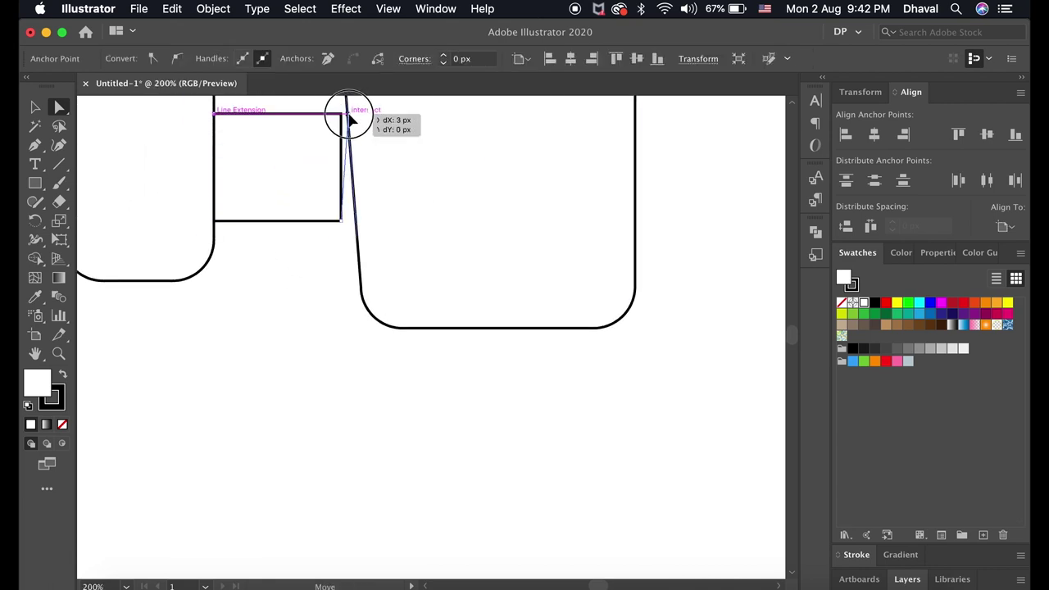
{"action": "left_click_drag", "start_coordinate": [343, 221], "coordinate": [356, 220]}
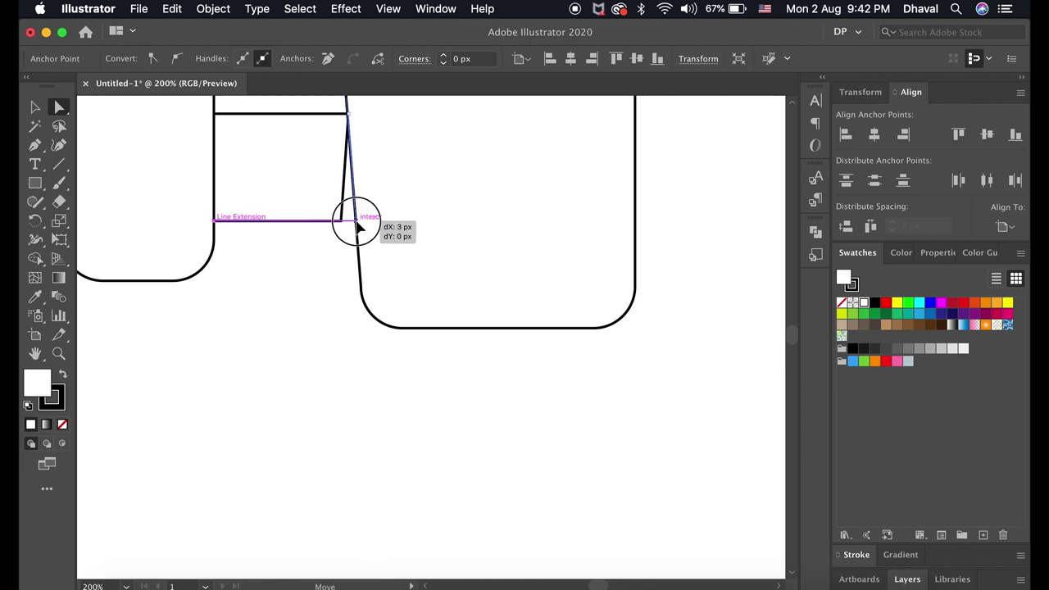
{"action": "left_click", "coordinate": [405, 389]}
{"action": "key", "text": "super+1"}
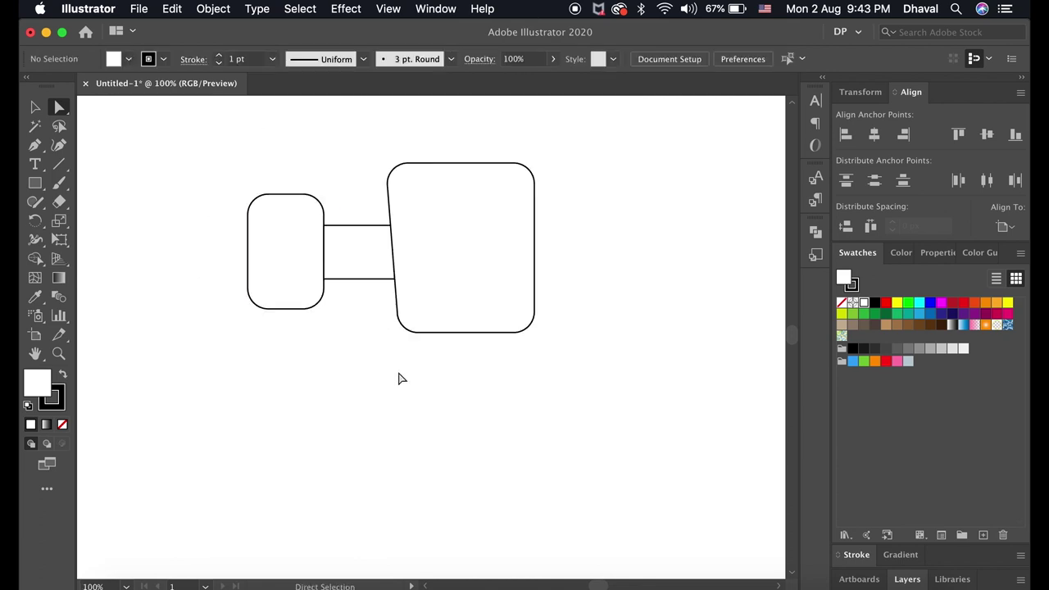
{"action": "key", "text": "super+minus"}
{"action": "key", "text": "super+minus"}
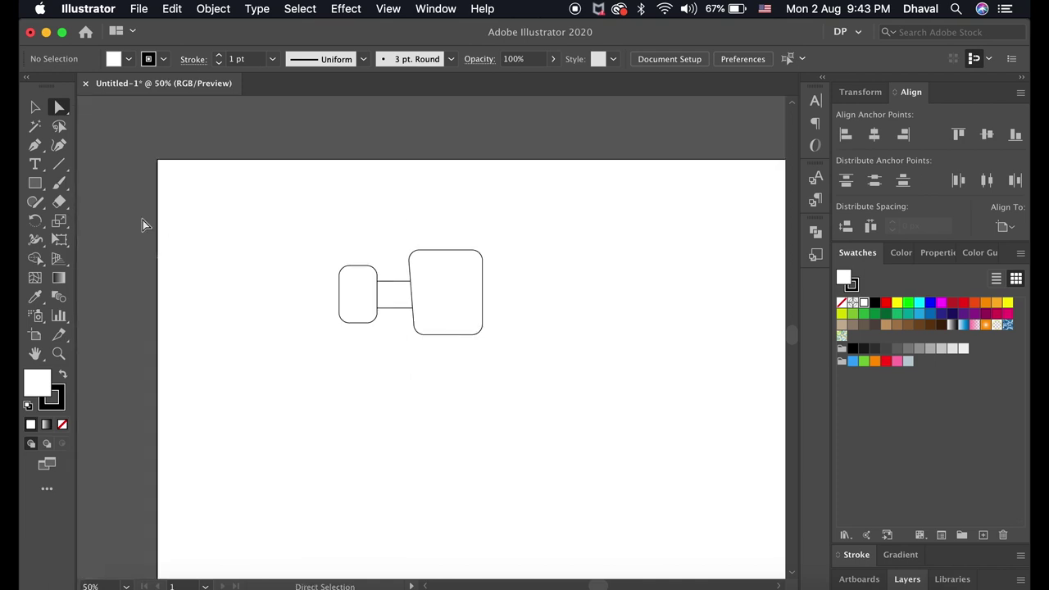
- Draw a tall handle rectangle below the large head
{"action": "left_click", "coordinate": [35, 184]}
{"action": "left_click_drag", "start_coordinate": [428, 335], "coordinate": [472, 429]}
{"action": "key", "text": "v"}
{"action": "left_click", "coordinate": [536, 453]}
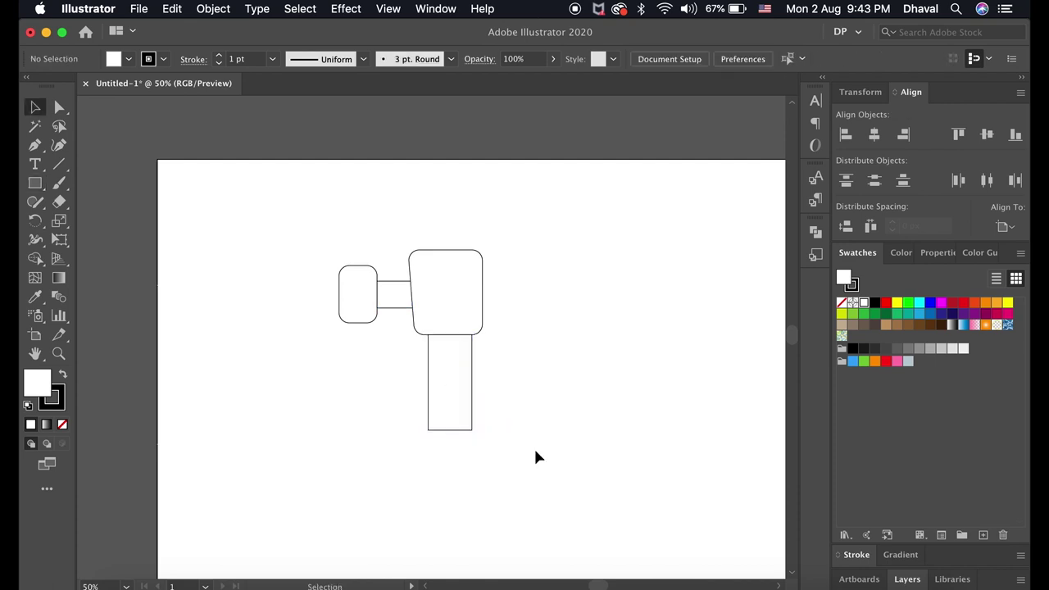
- Draw a wider grip rectangle under the handle and round its corners
{"action": "left_click", "coordinate": [36, 183]}
{"action": "left_click_drag", "start_coordinate": [415, 429], "coordinate": [486, 558]}
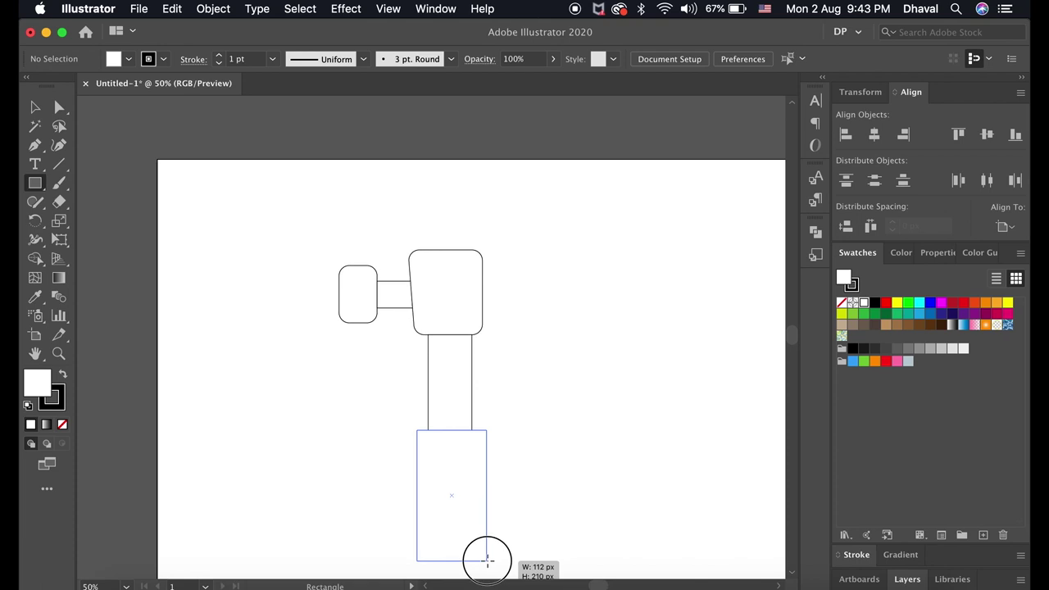
{"action": "left_click_drag", "start_coordinate": [486, 558], "coordinate": [488, 551]}
{"action": "key", "text": "a"}
{"action": "left_click_drag", "start_coordinate": [476, 441], "coordinate": [469, 449]}
{"action": "left_click", "coordinate": [533, 482]}
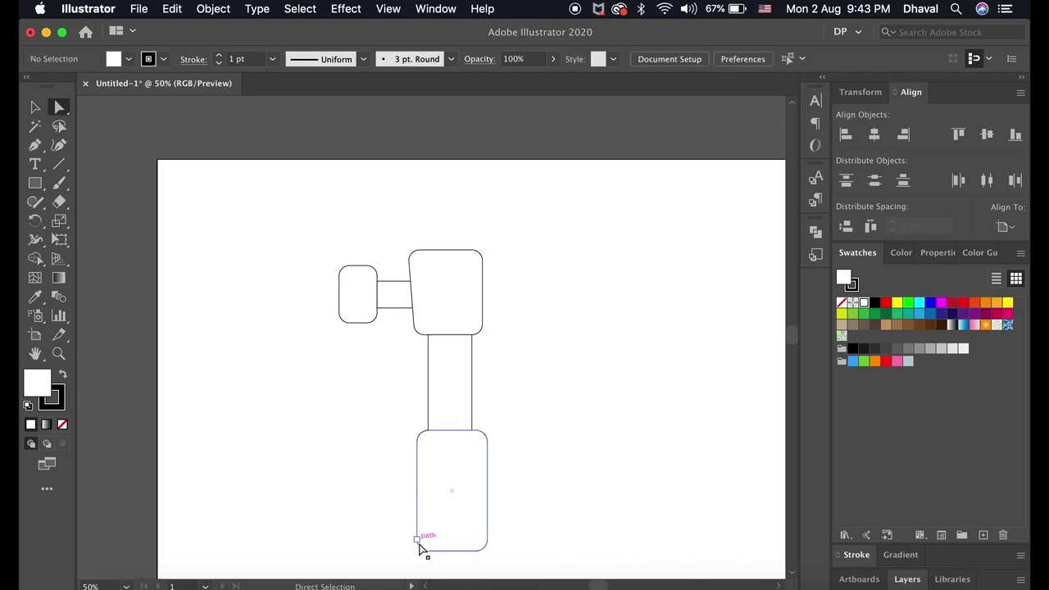
- Give the grip's bottom-left corner a much larger curved radius
{"action": "left_click", "coordinate": [416, 539]}
{"action": "left_click_drag", "start_coordinate": [428, 537], "coordinate": [502, 459]}
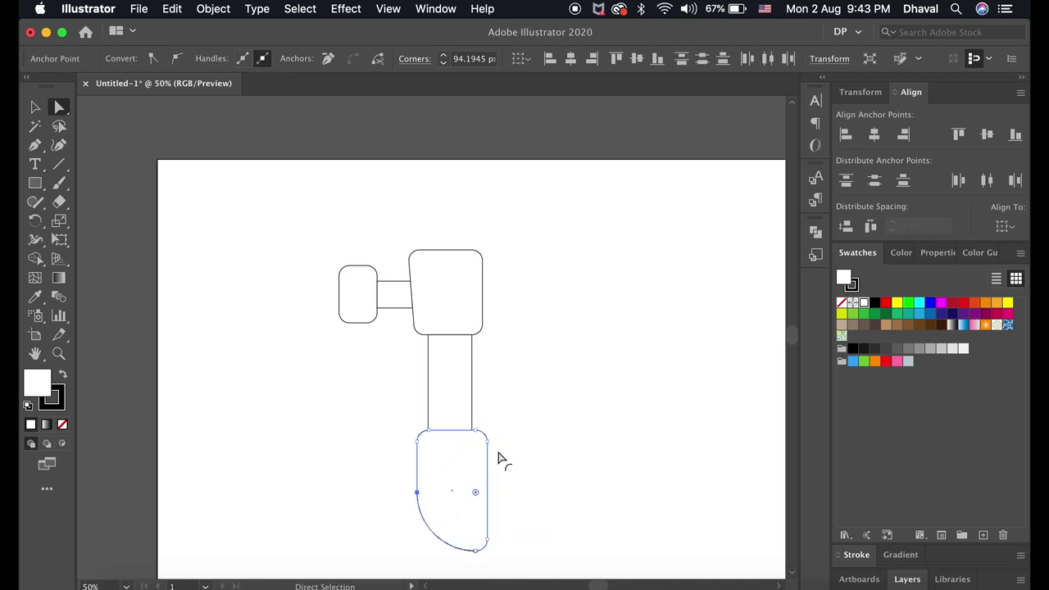
{"action": "left_click", "coordinate": [559, 477]}
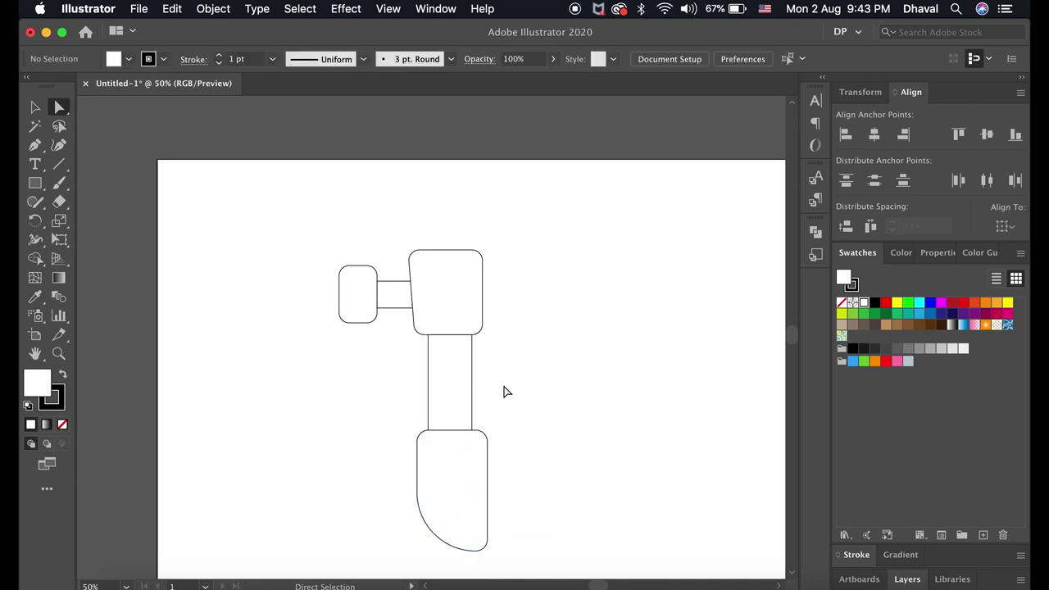
{"action": "key", "text": "p"}
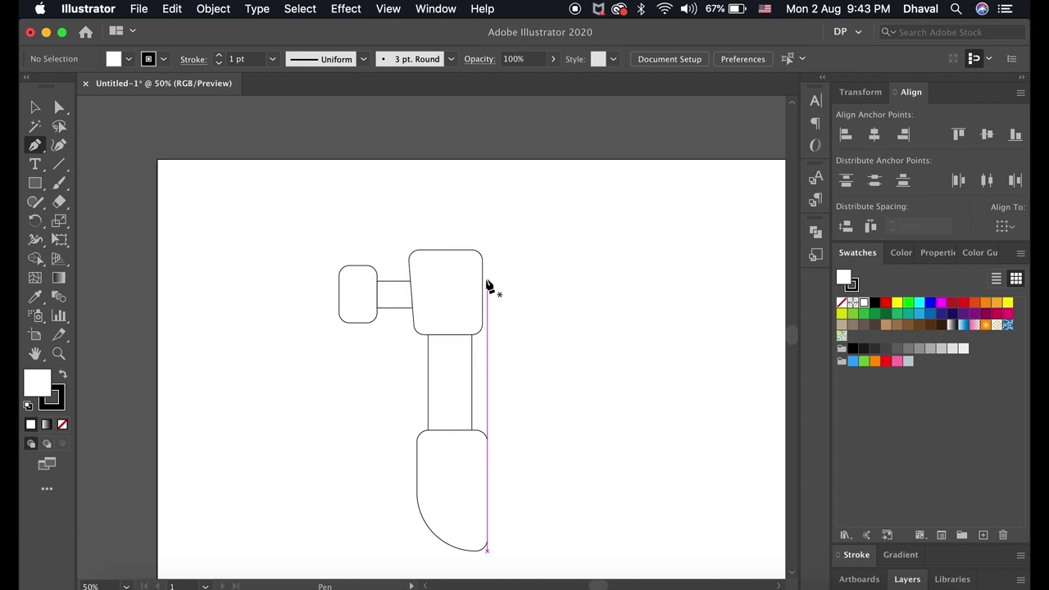
- Draw a curved claw path sweeping right from the top of the head
{"action": "left_click", "coordinate": [473, 251]}
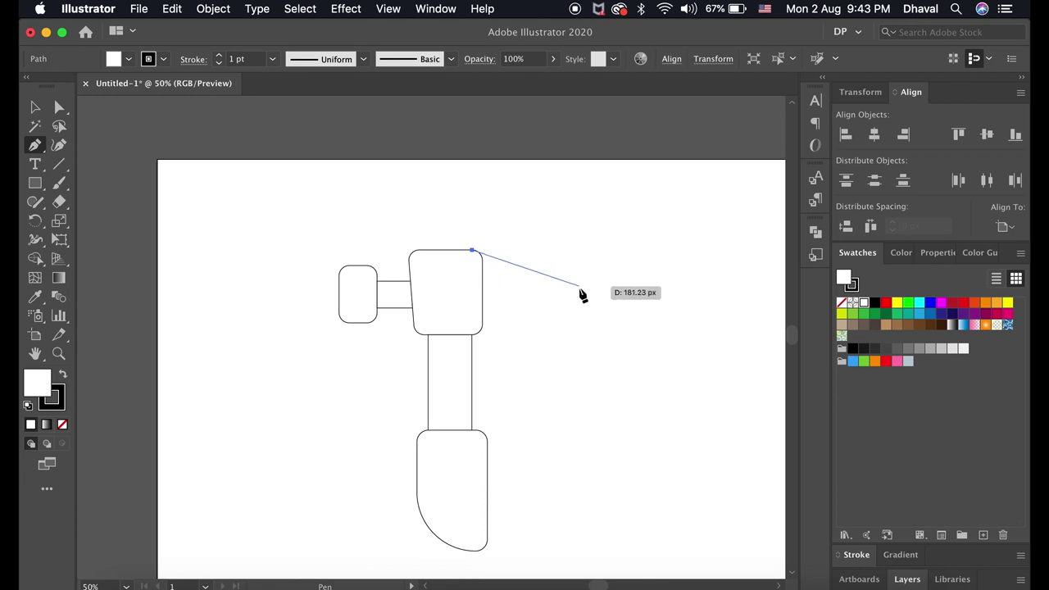
{"action": "left_click_drag", "start_coordinate": [578, 287], "coordinate": [573, 369]}
{"action": "key", "text": "ctrl+z"}
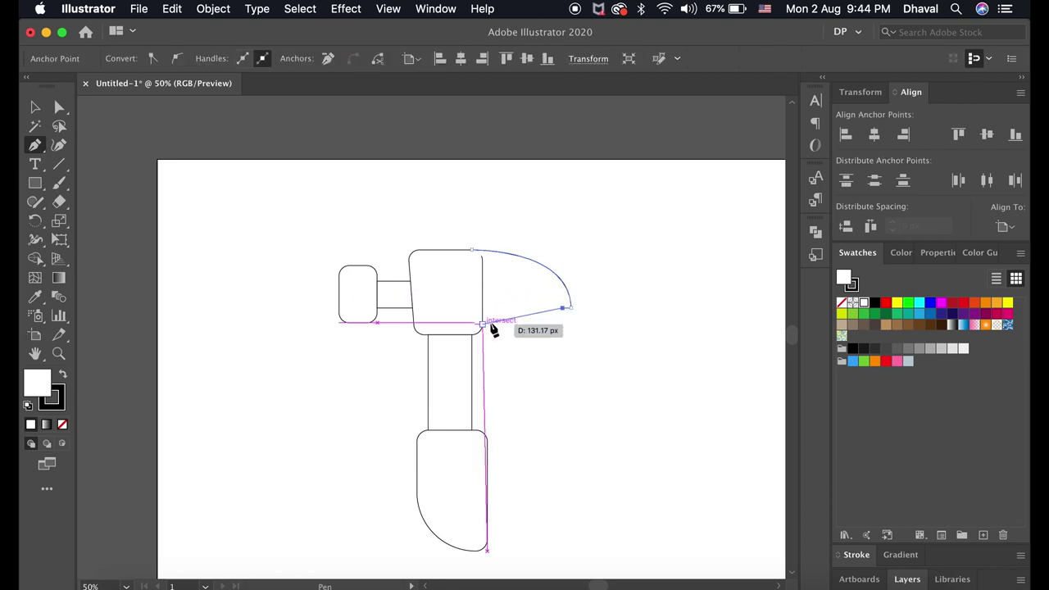
{"action": "mouse_move", "coordinate": [482, 325]}
{"action": "left_mouse_down"}
{"action": "mouse_move", "coordinate": [480, 386]}
{"action": "mouse_move", "coordinate": [449, 388]}
{"action": "left_mouse_up"}
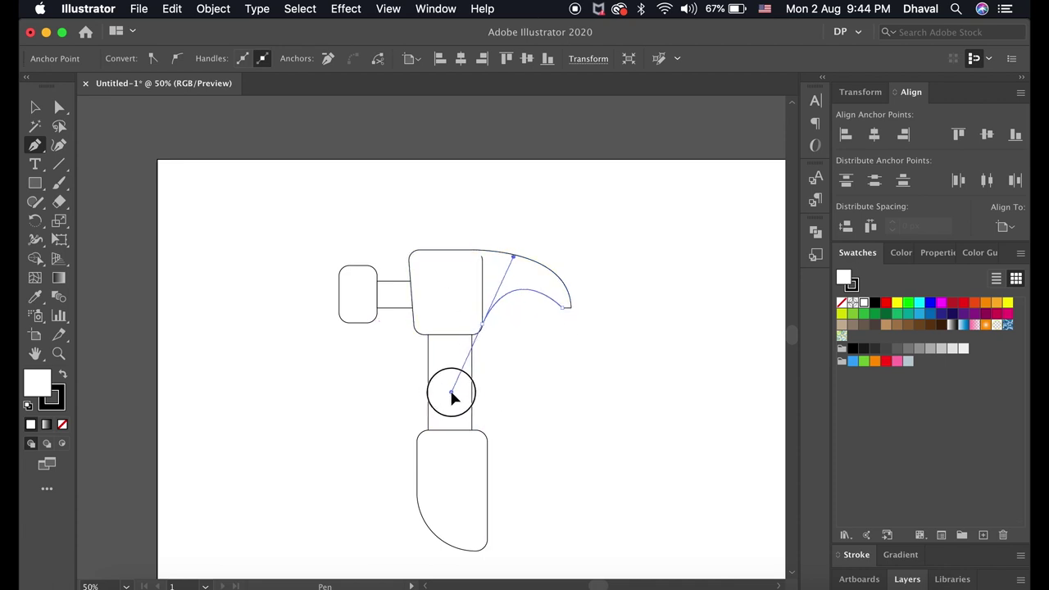
{"action": "key", "text": "v"}
{"action": "left_click", "coordinate": [560, 395]}
- Merge the head and claw into one shape with the Shape Builder
{"action": "left_click", "coordinate": [484, 303]}
{"action": "key", "text": "shift+m"}
{"action": "left_click_drag", "start_coordinate": [476, 290], "coordinate": [493, 277]}
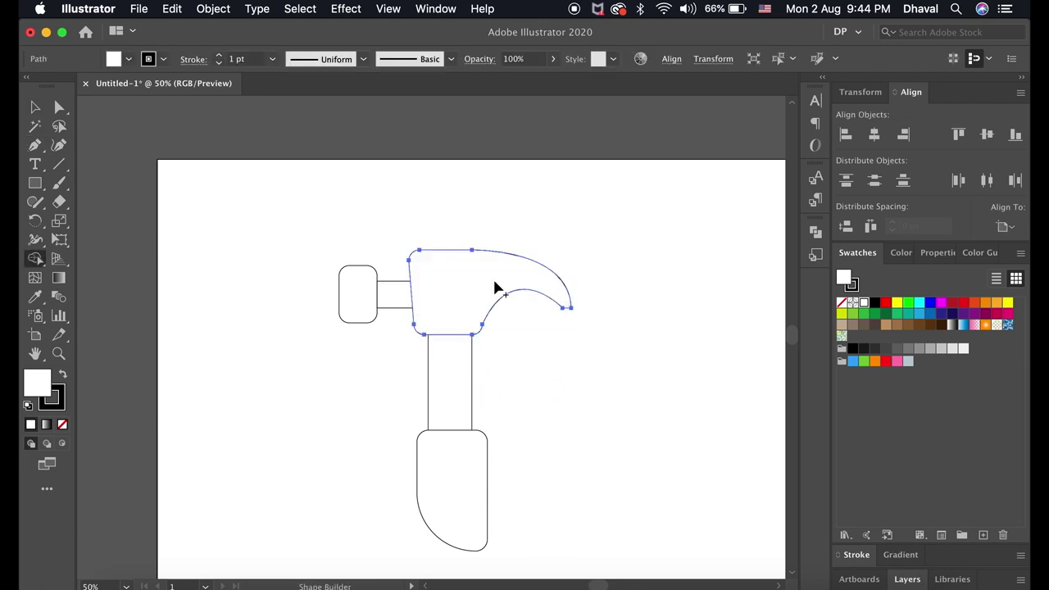
{"action": "key", "text": "v"}
{"action": "left_click", "coordinate": [530, 335]}
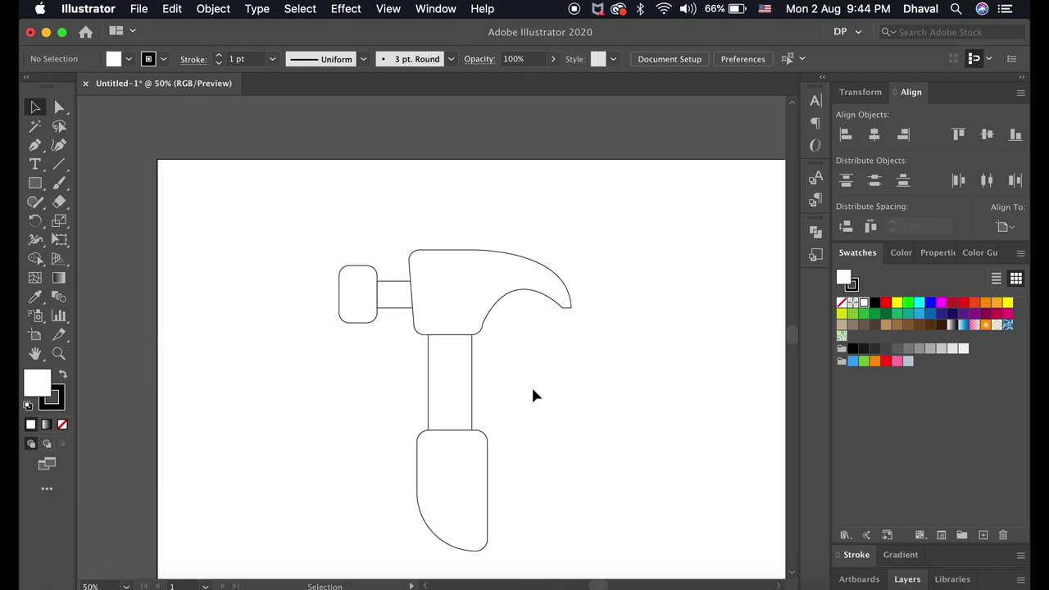
- Draw a closed rectangular Pen shape overlapping the grip's right side
{"action": "scroll", "coordinate": [516, 447], "scroll_direction": "down", "scroll_amount": 3}
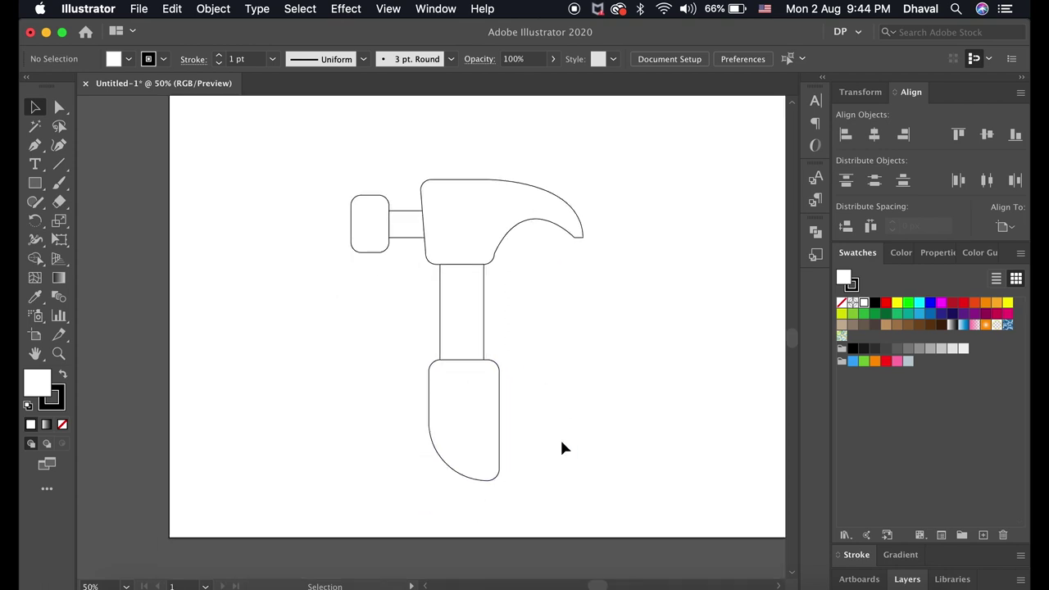
{"action": "key", "text": "p"}
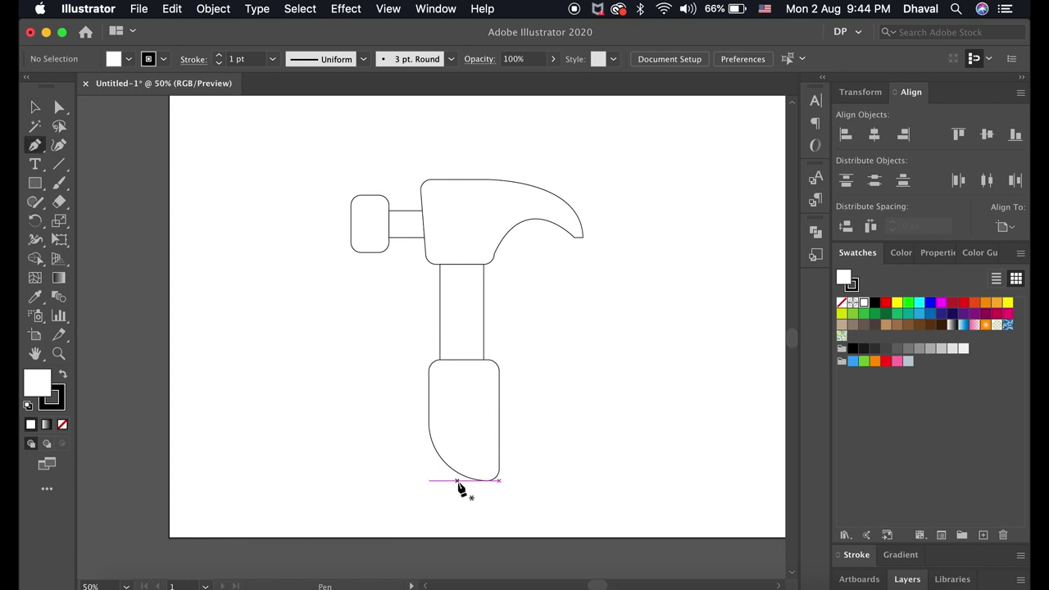
{"action": "left_click", "coordinate": [456, 480]}
{"action": "left_click", "coordinate": [457, 378]}
{"action": "left_click", "coordinate": [515, 379]}
{"action": "left_click", "coordinate": [515, 497]}
{"action": "left_click", "coordinate": [446, 501]}
{"action": "left_click", "coordinate": [456, 480]}
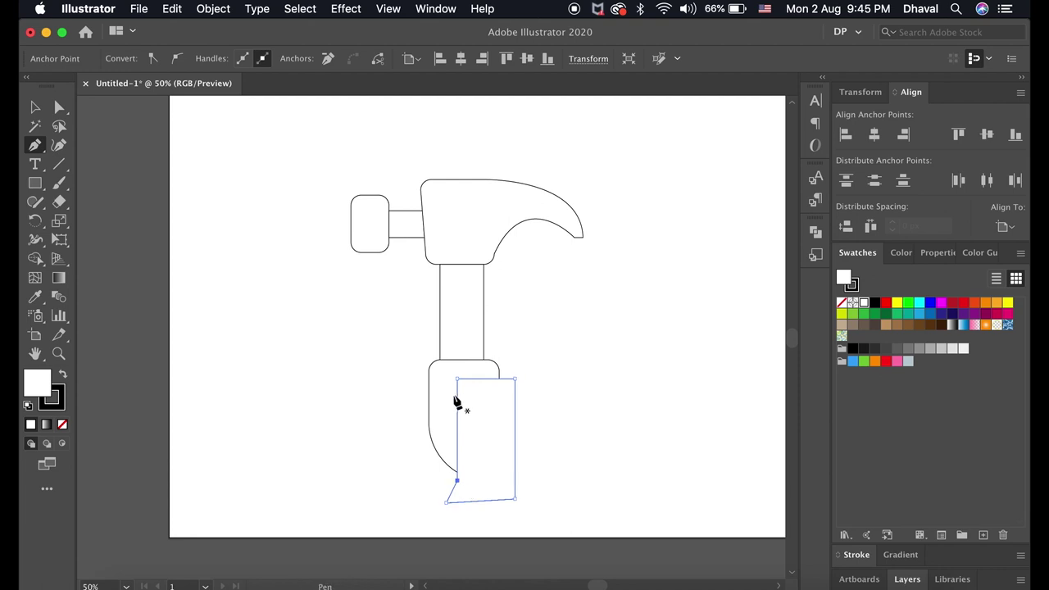
- Trim away the new shape's part outside the grip, leaving a separate right-side strip
{"action": "key", "text": "v"}
{"action": "left_click", "coordinate": [442, 401], "text": "shift"}
{"action": "key", "text": "shift+m"}
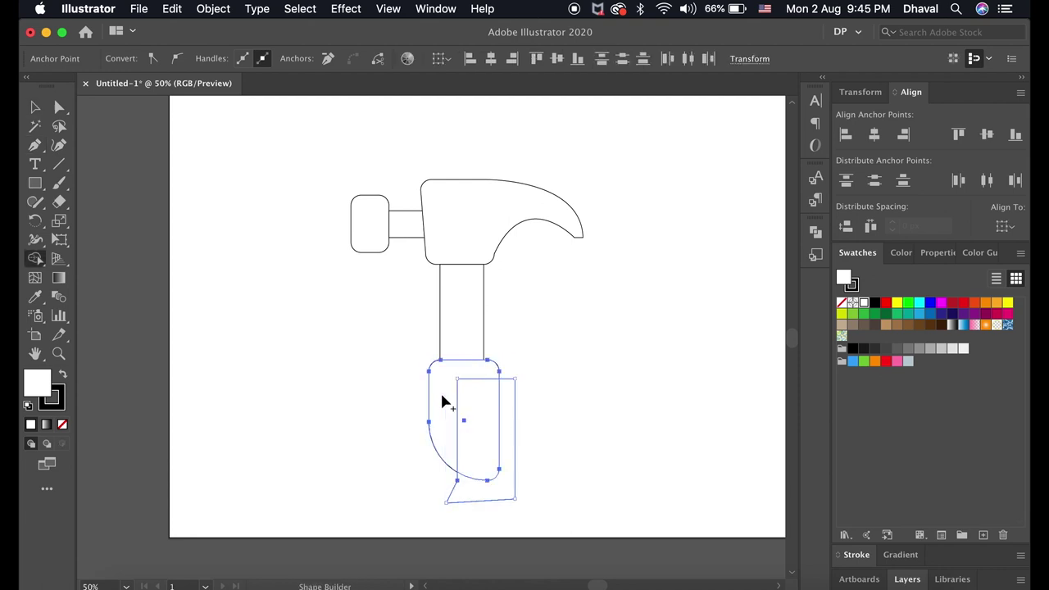
{"action": "left_click", "coordinate": [510, 440], "text": "alt"}
{"action": "key", "text": "v"}
{"action": "left_click", "coordinate": [577, 443]}
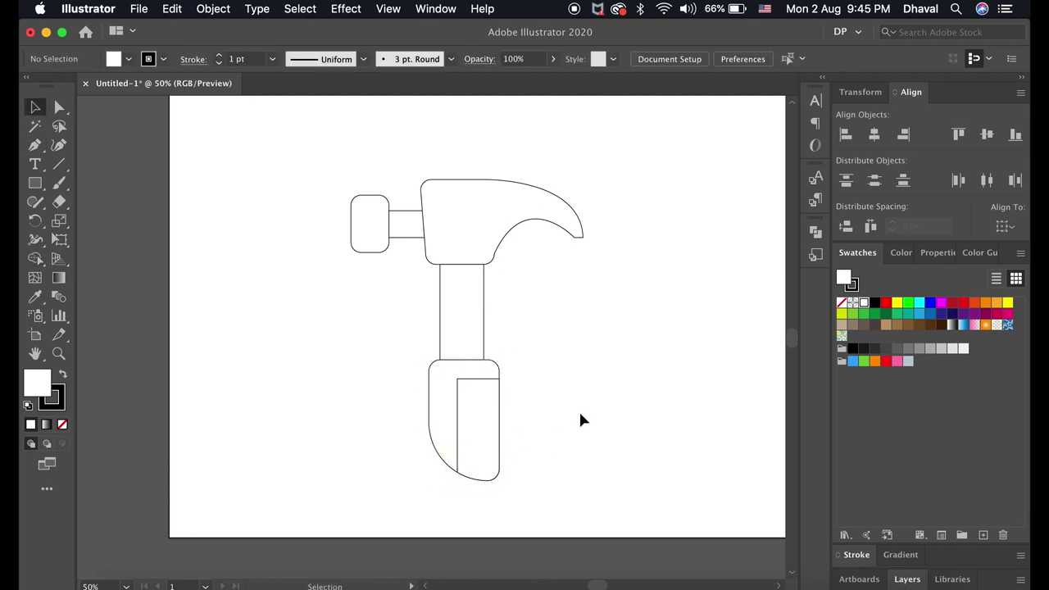
- Lower the top edge of a shaft copy with Free Transform
{"action": "left_click", "coordinate": [476, 308]}
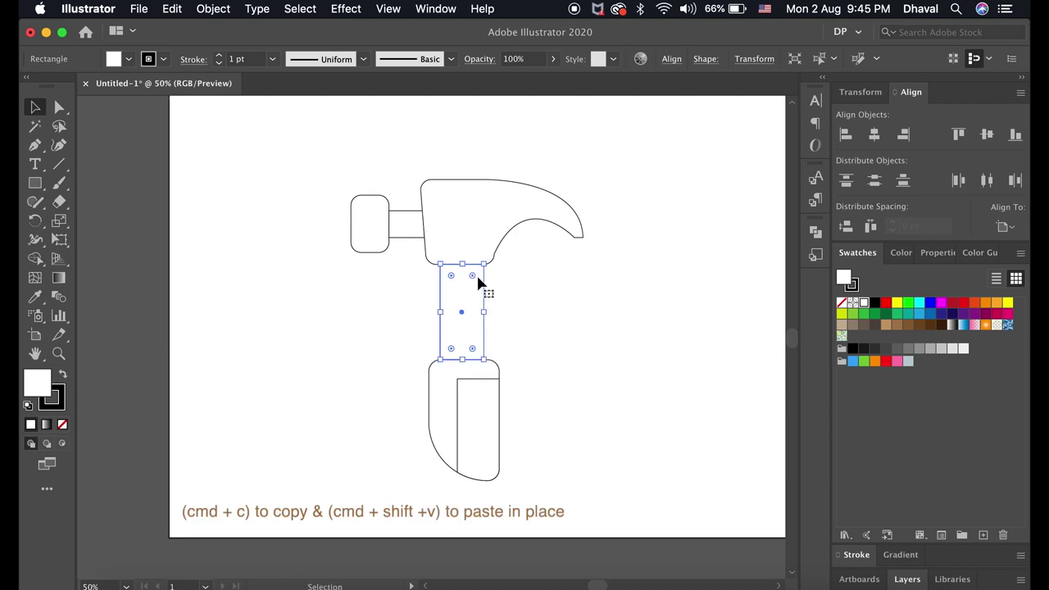
{"action": "key", "text": "e"}
{"action": "left_click_drag", "start_coordinate": [461, 265], "coordinate": [462, 287]}
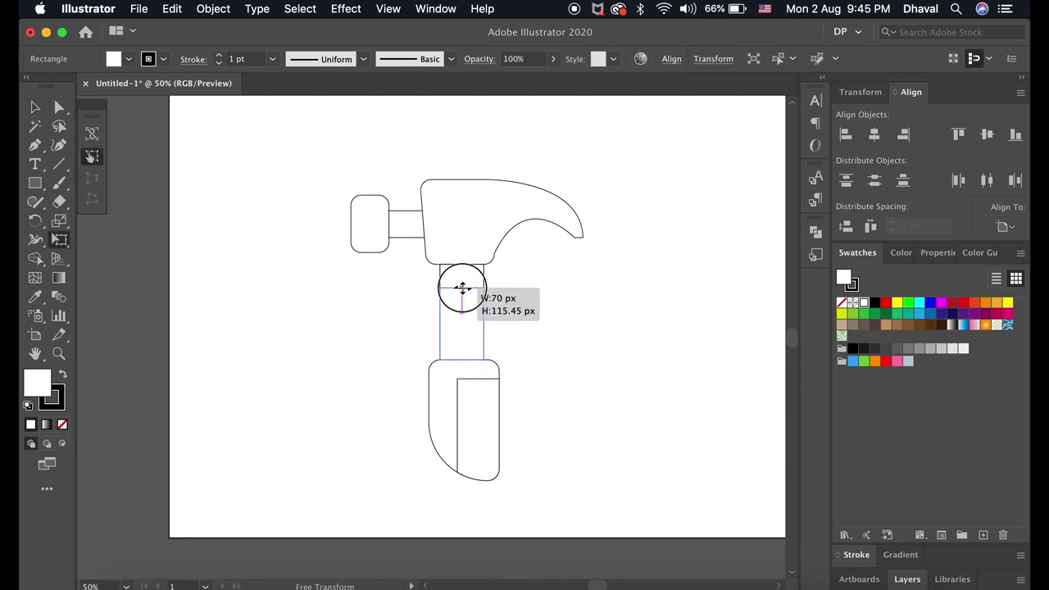
- Round the shortened shaft copy's top-right corner into a large arc
{"action": "key", "text": "a"}
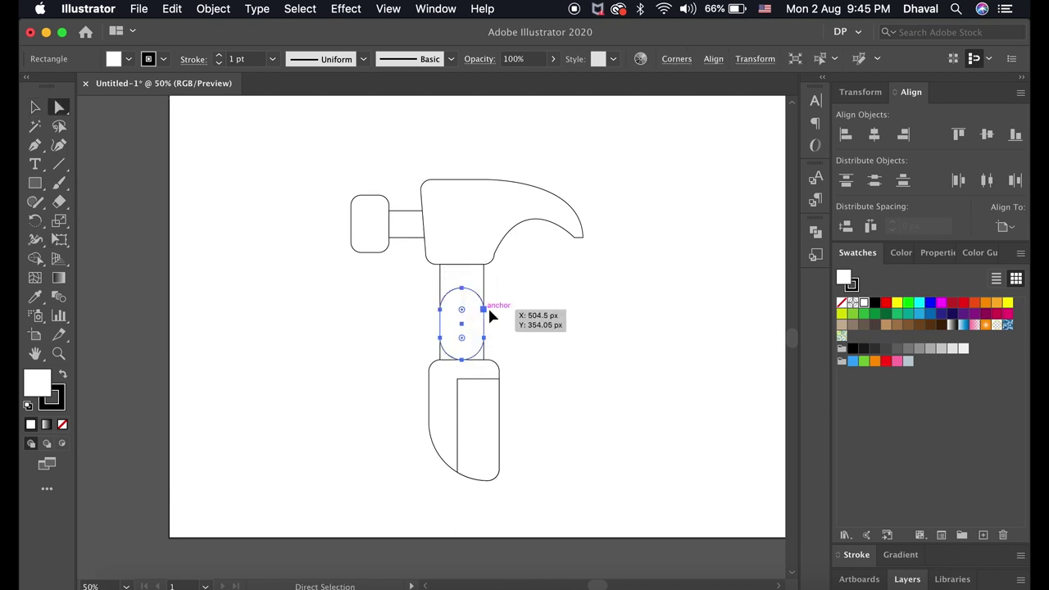
{"action": "left_click", "coordinate": [493, 302]}
{"action": "left_click", "coordinate": [483, 288]}
{"action": "left_click_drag", "start_coordinate": [474, 300], "coordinate": [464, 350]}
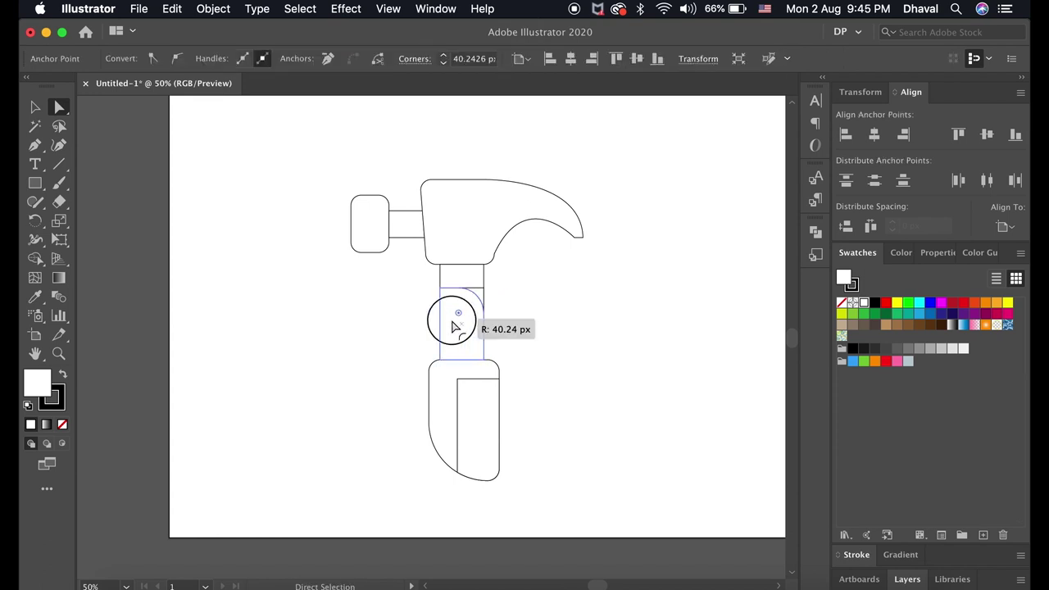
{"action": "left_click", "coordinate": [534, 354]}
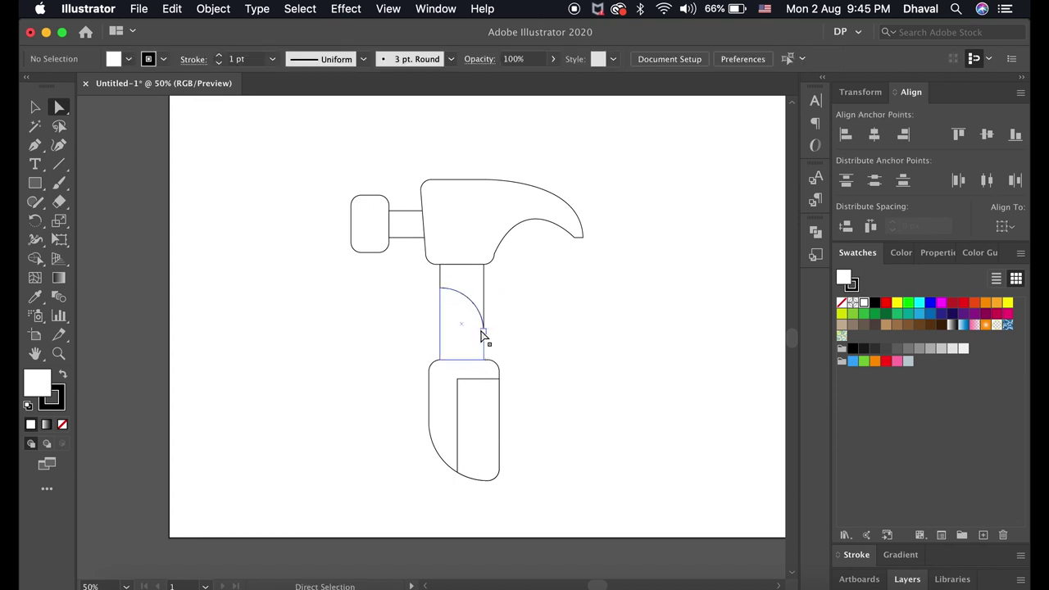
{"action": "key", "text": "super+z"}
{"action": "left_click_drag", "start_coordinate": [474, 301], "coordinate": [458, 330]}
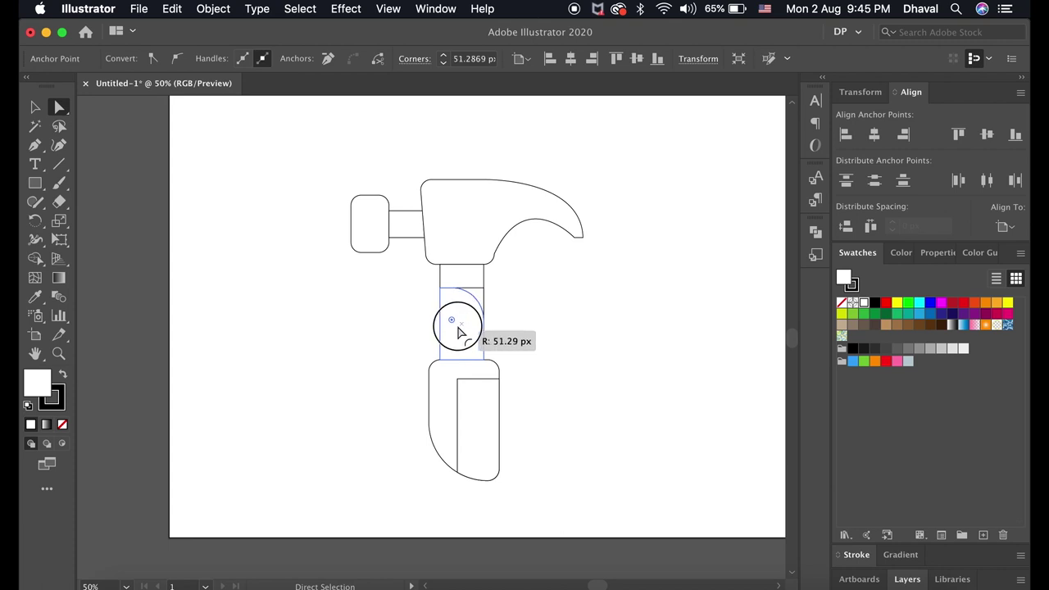
{"action": "left_click", "coordinate": [550, 328]}
{"action": "left_click", "coordinate": [484, 323]}
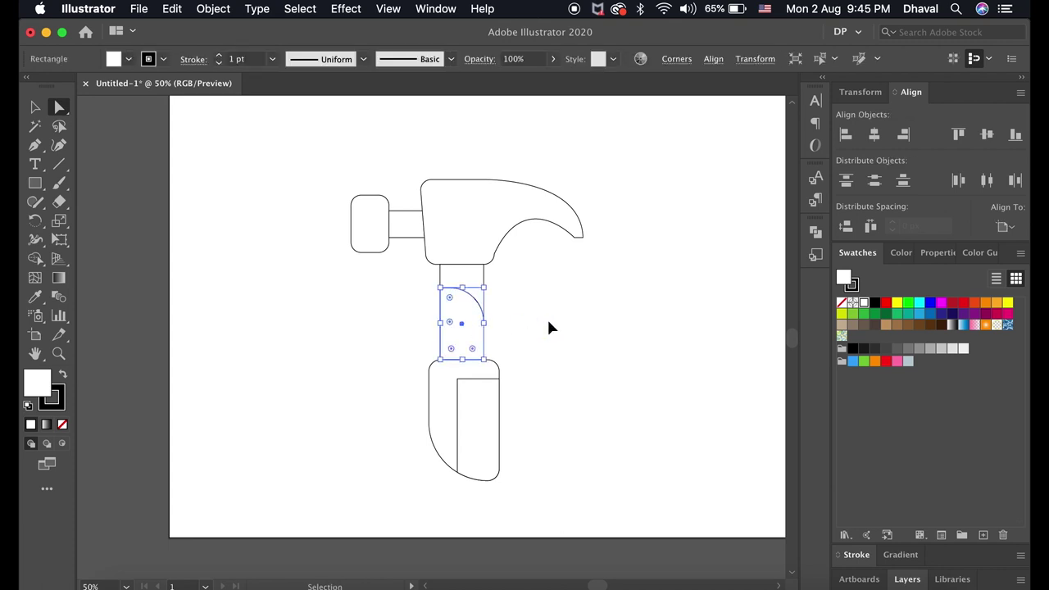
{"action": "key", "text": "v"}
{"action": "left_click", "coordinate": [525, 290]}
- Add another shorter shaft copy and round its top corner into a second arc band
{"action": "left_click", "coordinate": [481, 283]}
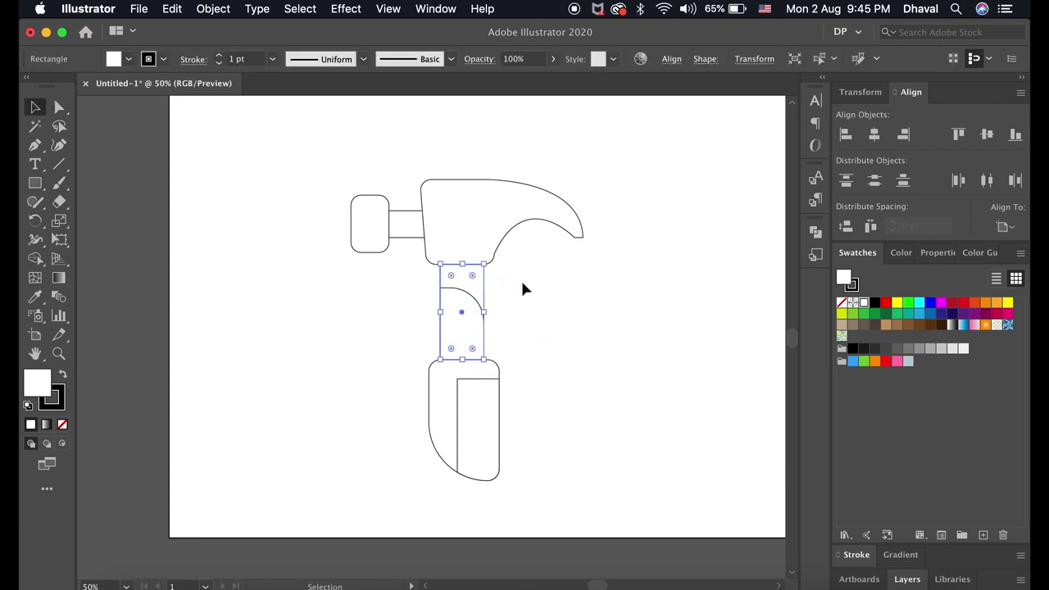
{"action": "key", "text": "super+z"}
{"action": "key", "text": "e"}
{"action": "left_click_drag", "start_coordinate": [465, 262], "coordinate": [481, 319]}
{"action": "key", "text": "a"}
{"action": "left_click", "coordinate": [484, 319]}
{"action": "left_click_drag", "start_coordinate": [473, 332], "coordinate": [419, 364]}
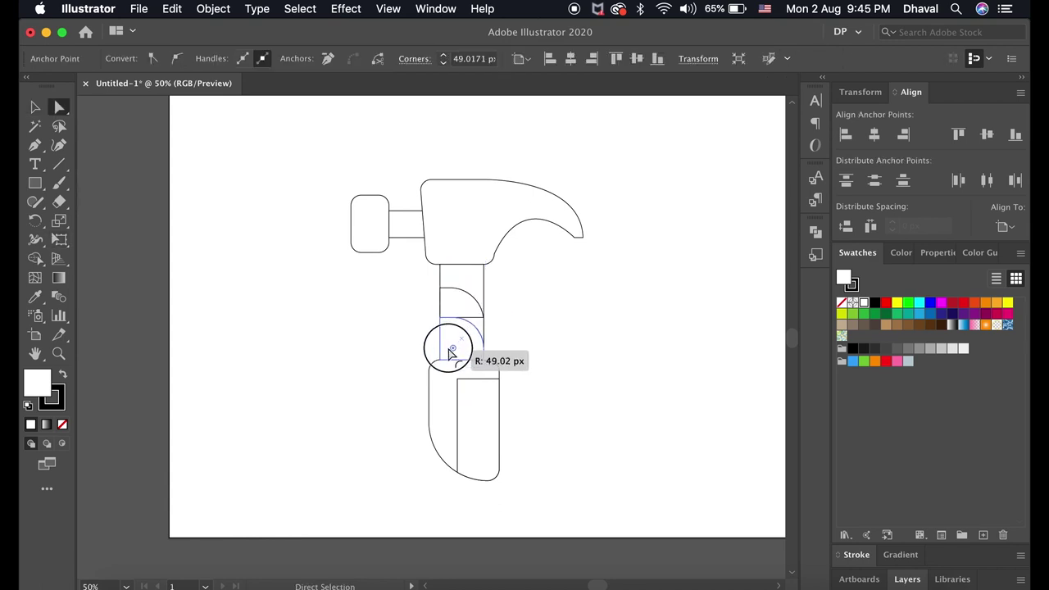
{"action": "left_click", "coordinate": [560, 373]}
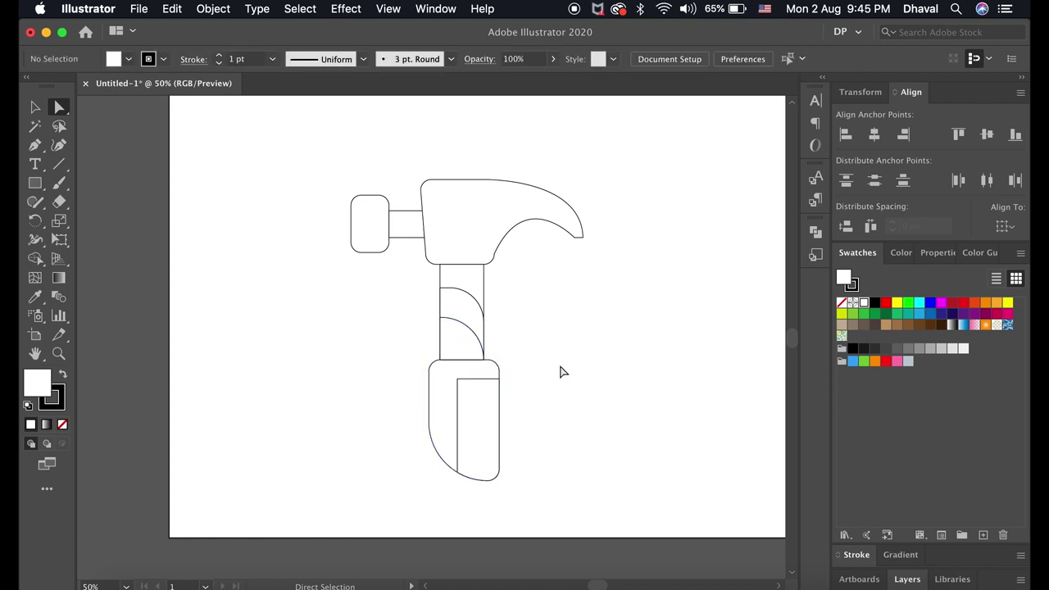
- Resize a further shaft copy into a narrower inner piece
{"action": "left_click", "coordinate": [483, 361]}
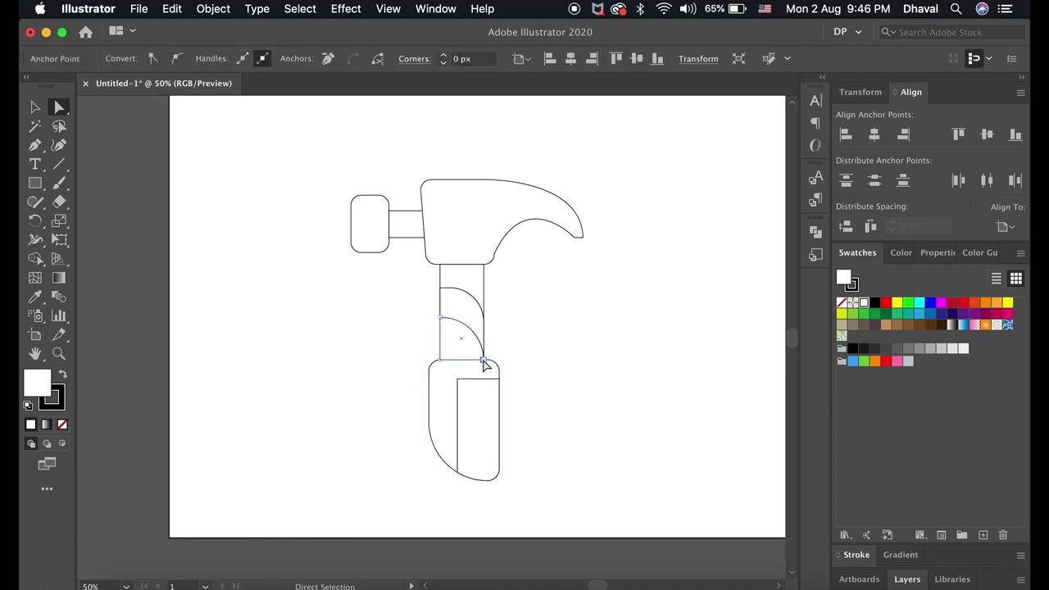
{"action": "left_click", "coordinate": [463, 342]}
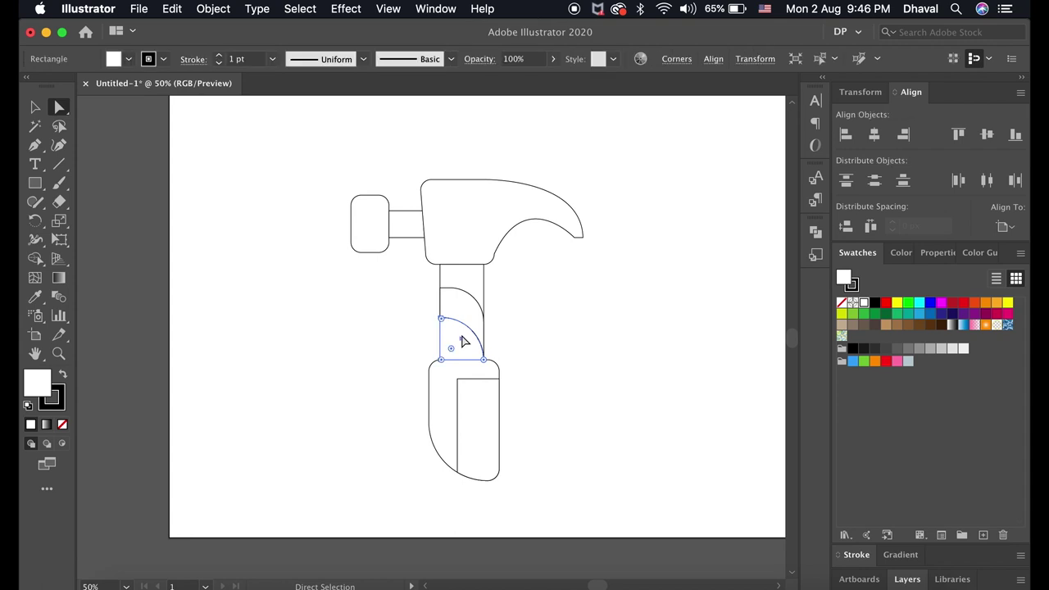
{"action": "left_click", "coordinate": [522, 290]}
{"action": "key", "text": "v"}
{"action": "left_click", "coordinate": [478, 284]}
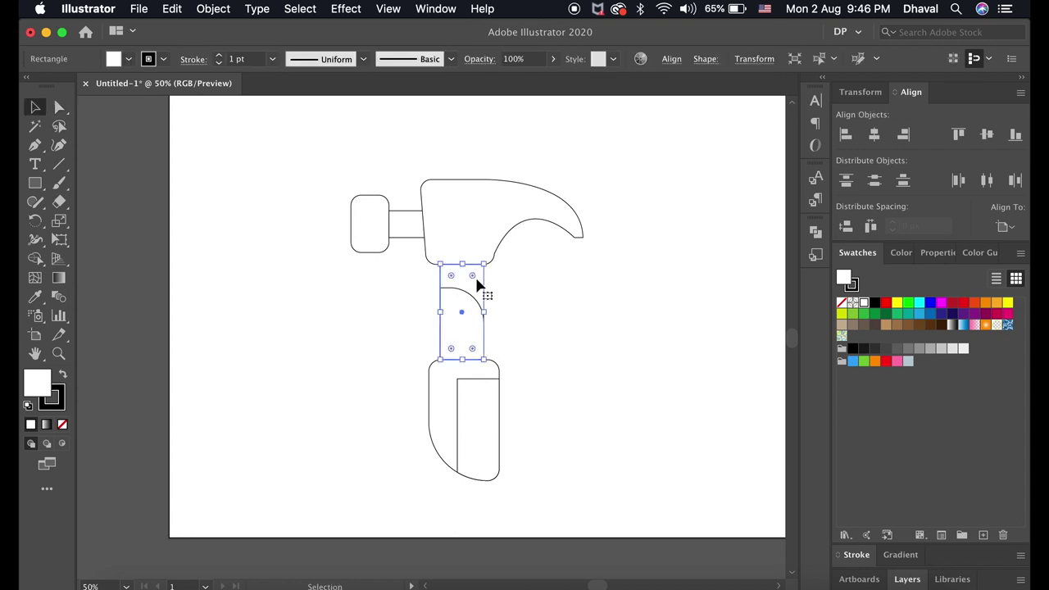
{"action": "key", "text": "l"}
{"action": "mouse_move", "coordinate": [462, 263]}
{"action": "left_mouse_down"}
{"action": "mouse_move", "coordinate": [462, 311]}
{"action": "mouse_move", "coordinate": [480, 339]}
{"action": "left_mouse_up"}
- Adjust the corner rounding of the small inner rectangle
{"action": "key", "text": "a"}
{"action": "left_click", "coordinate": [460, 326]}
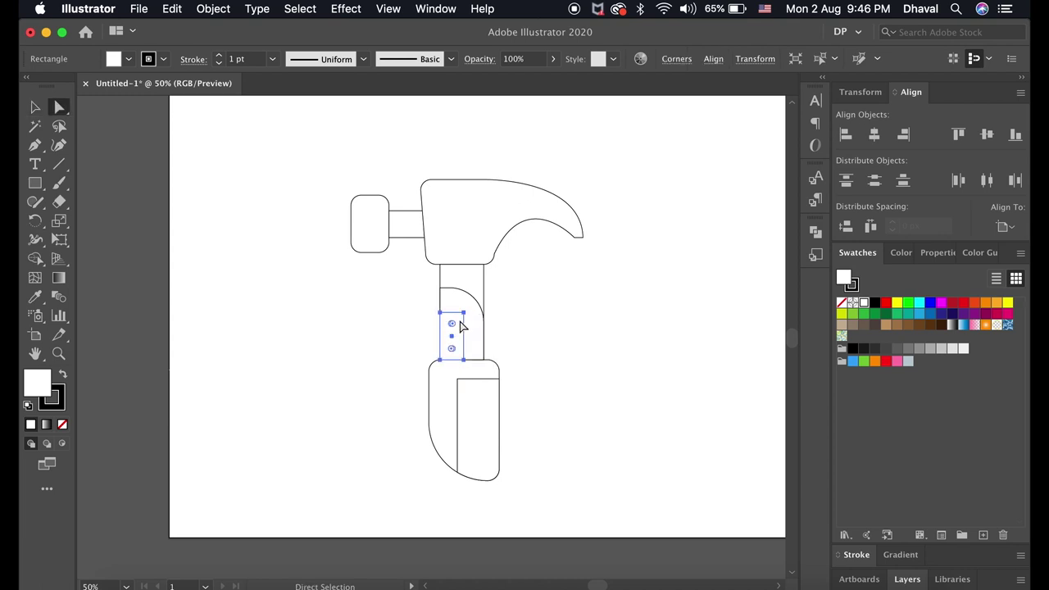
{"action": "mouse_move", "coordinate": [459, 326]}
{"action": "left_mouse_down"}
{"action": "mouse_move", "coordinate": [481, 334]}
{"action": "mouse_move", "coordinate": [447, 331]}
{"action": "left_mouse_up"}
{"action": "key", "text": "v"}
{"action": "key", "text": "a"}
{"action": "key", "text": "v"}
{"action": "left_click", "coordinate": [579, 361]}
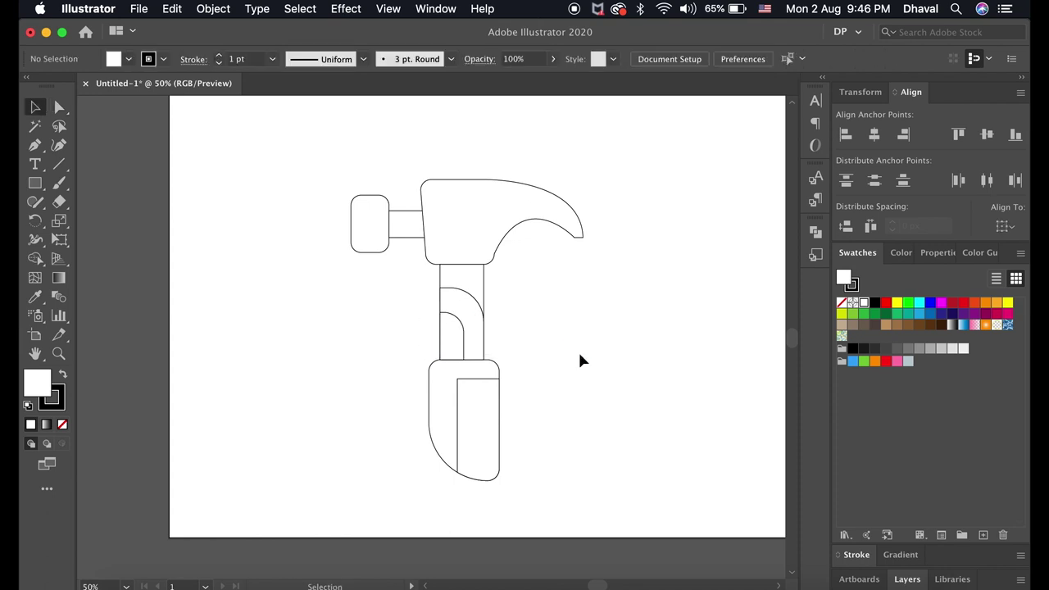
{"action": "key", "text": "a"}
{"action": "left_click", "coordinate": [382, 224]}
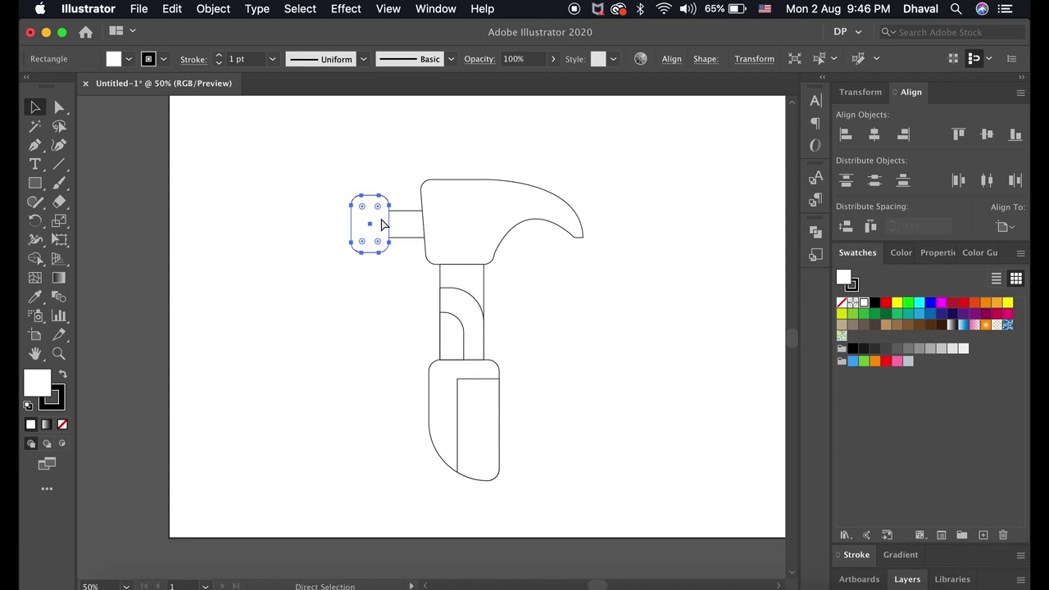
- Squash the end-cap copy to its lower half and round its corners
{"action": "key", "text": "e"}
{"action": "left_click_drag", "start_coordinate": [370, 195], "coordinate": [369, 222]}
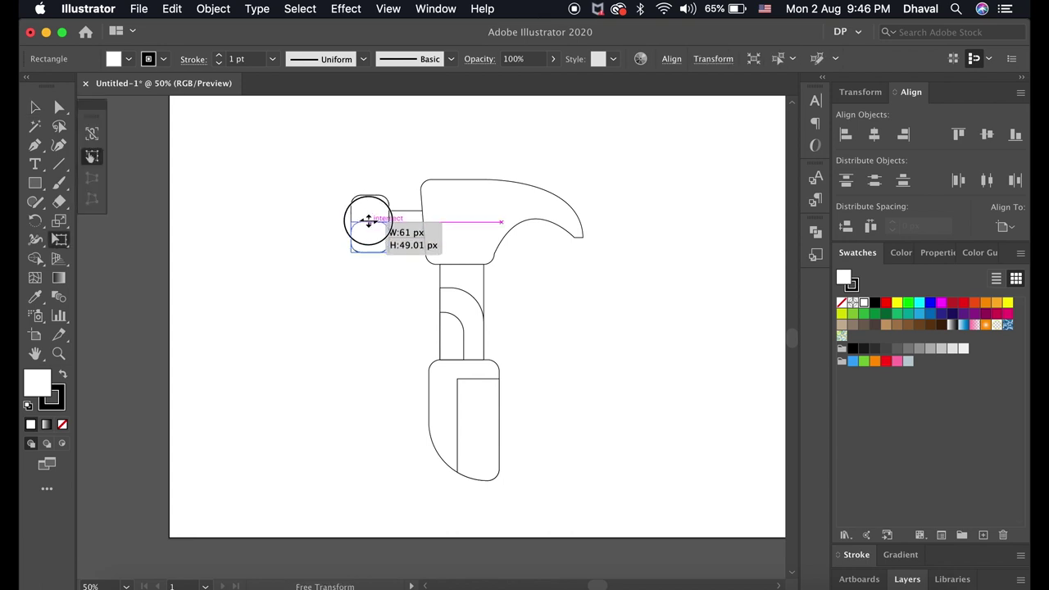
{"action": "key", "text": "v"}
{"action": "left_click", "coordinate": [379, 294]}
{"action": "key", "text": "a"}
{"action": "left_click", "coordinate": [377, 237]}
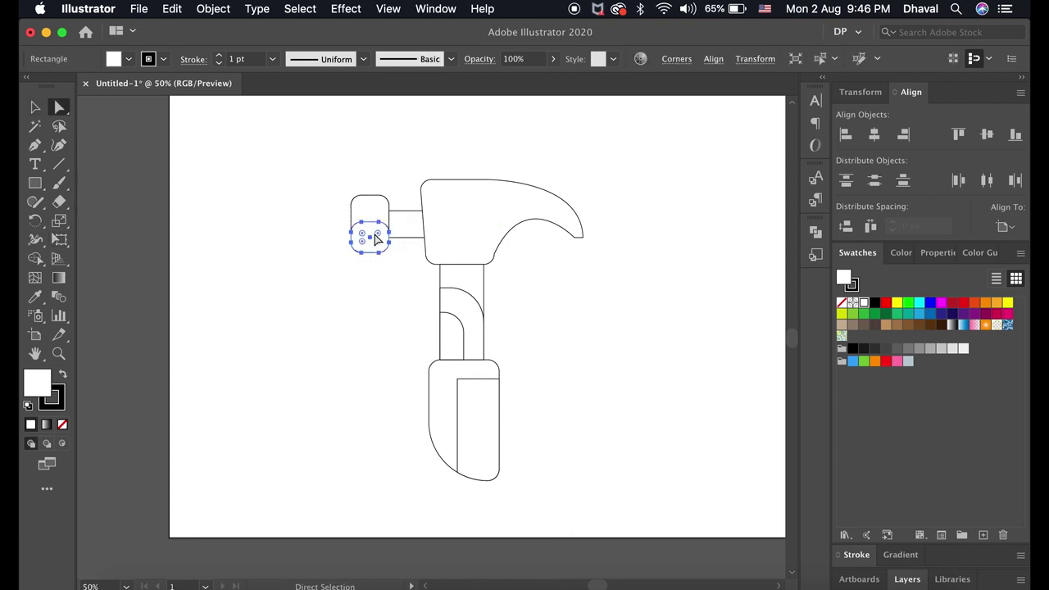
{"action": "mouse_move", "coordinate": [379, 238]}
{"action": "left_mouse_down"}
{"action": "mouse_move", "coordinate": [385, 231]}
{"action": "mouse_move", "coordinate": [370, 227]}
{"action": "left_mouse_up"}
{"action": "left_click", "coordinate": [387, 283]}
- Shorten the connector copy by lowering its top edge to form an inner band
{"action": "left_click", "coordinate": [382, 294]}
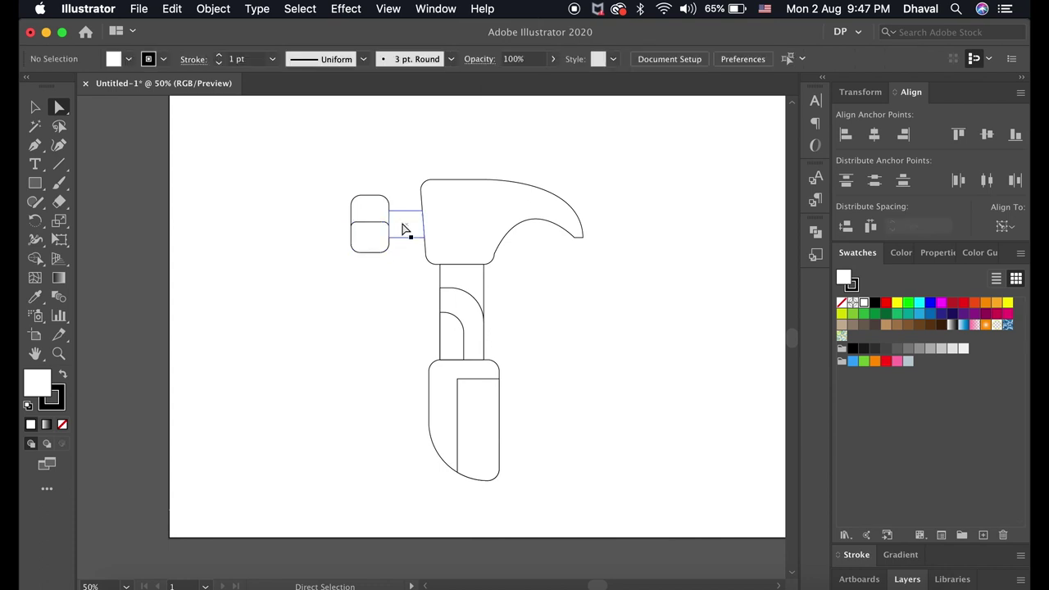
{"action": "left_click", "coordinate": [404, 226]}
{"action": "key", "text": "v"}
{"action": "left_click_drag", "start_coordinate": [407, 211], "coordinate": [407, 223]}
{"action": "left_click", "coordinate": [413, 276]}
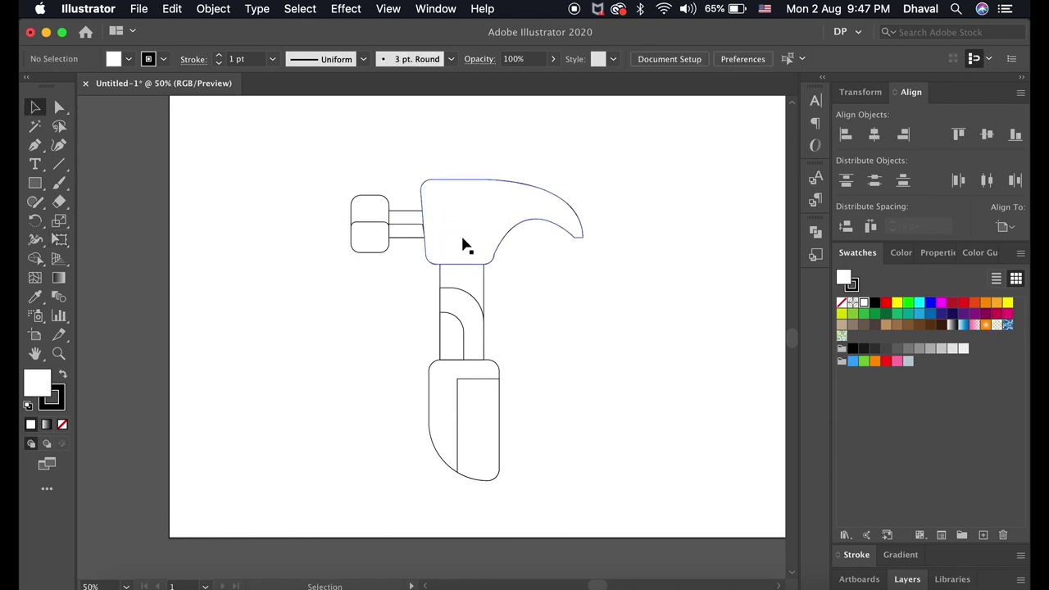
- Draw a closed Pen shape whose curved top edge sweeps across the hammer head toward the claw
{"action": "key", "text": "p"}
{"action": "left_click", "coordinate": [423, 224]}
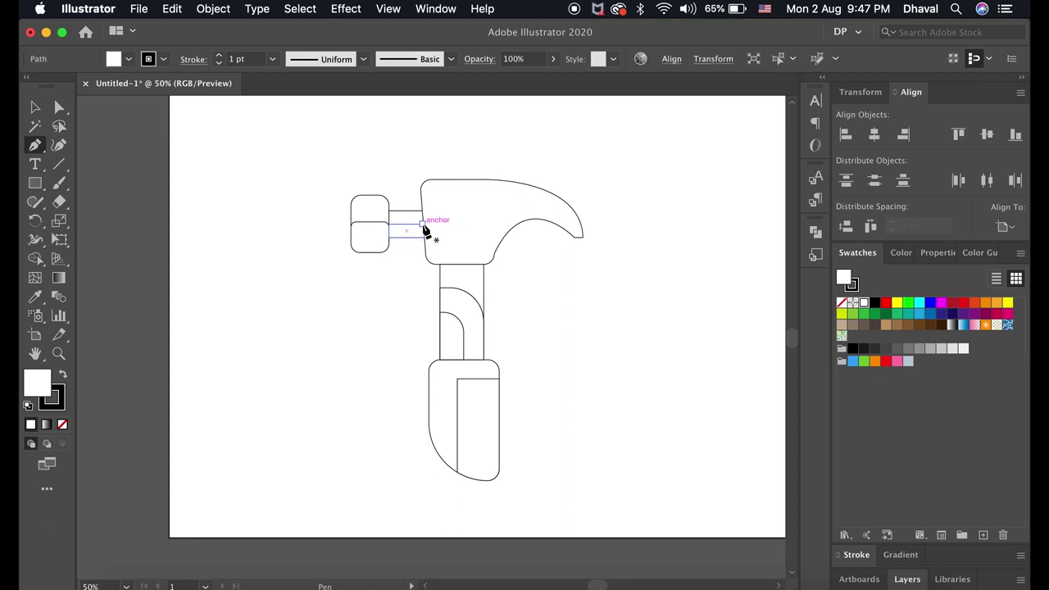
{"action": "left_click_drag", "start_coordinate": [525, 233], "coordinate": [549, 211]}
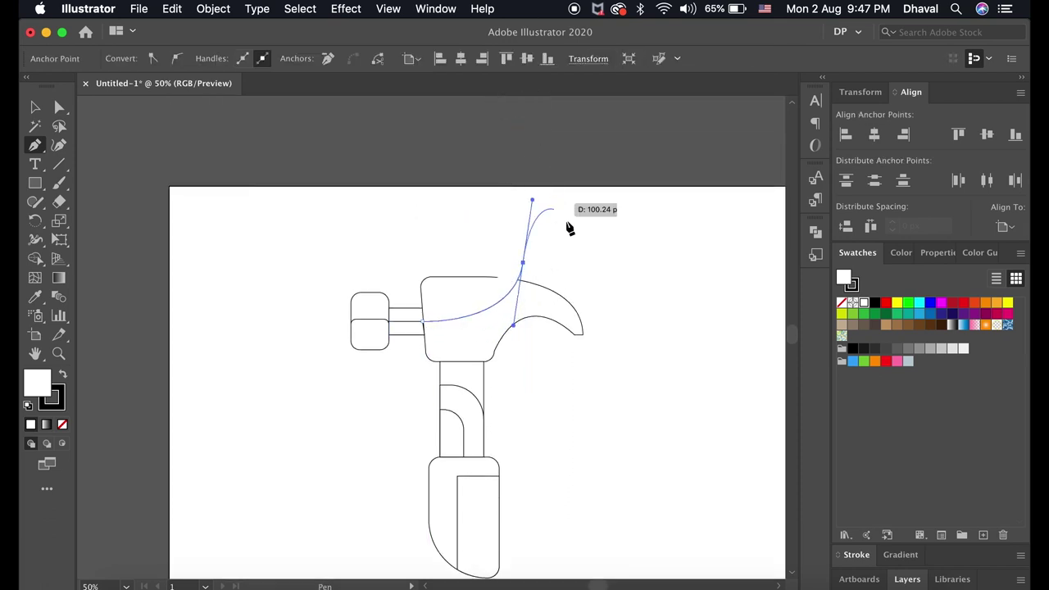
{"action": "left_click", "coordinate": [596, 262]}
{"action": "left_click", "coordinate": [619, 376]}
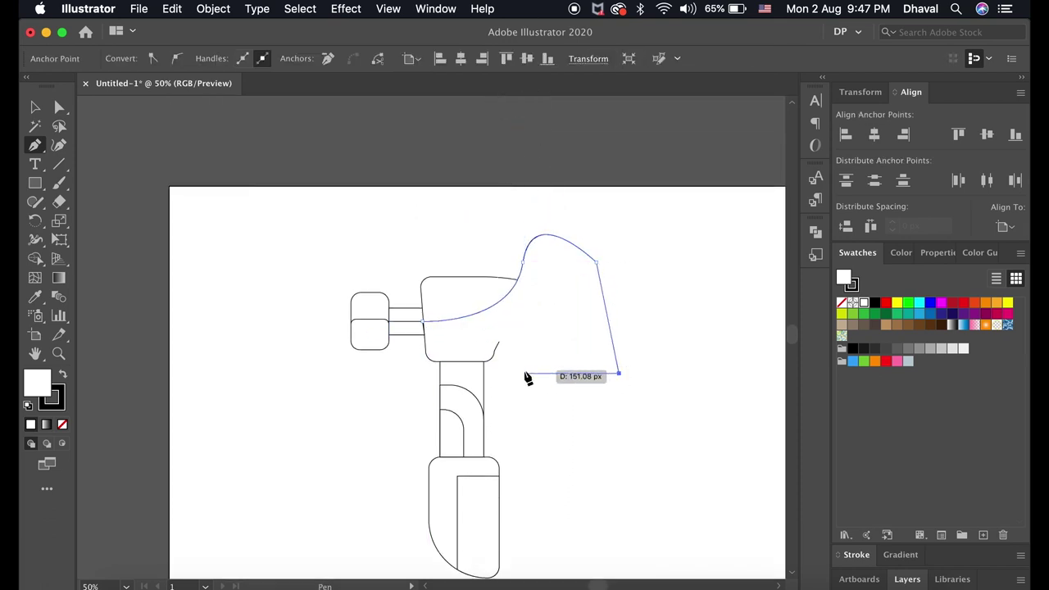
{"action": "left_click", "coordinate": [408, 373]}
{"action": "left_click", "coordinate": [423, 320]}
- Select the new shape with the head outline and merge the overlapping regions with Shape Builder
{"action": "key", "text": "v"}
{"action": "key", "text": "ctrl+shift+bracketleft"}
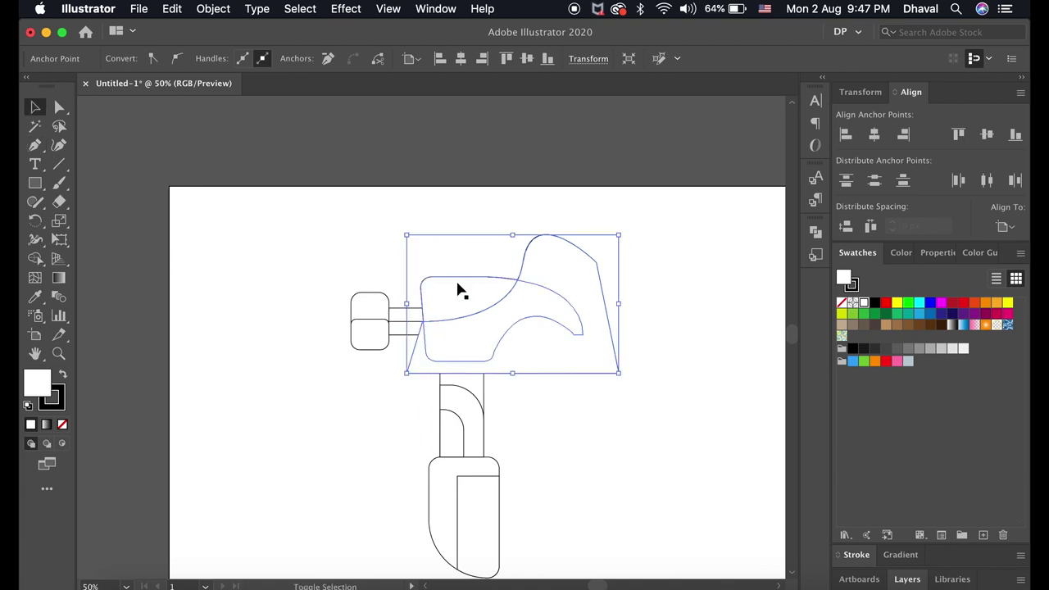
{"action": "left_click", "coordinate": [464, 288]}
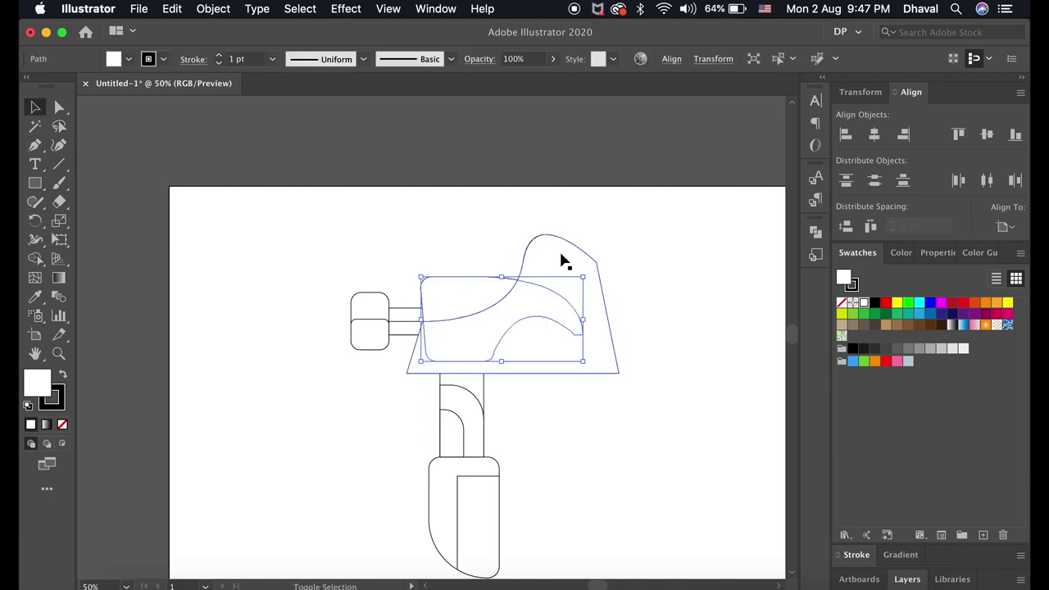
{"action": "left_click", "coordinate": [531, 256], "text": "shift"}
{"action": "key", "text": "shift+m"}
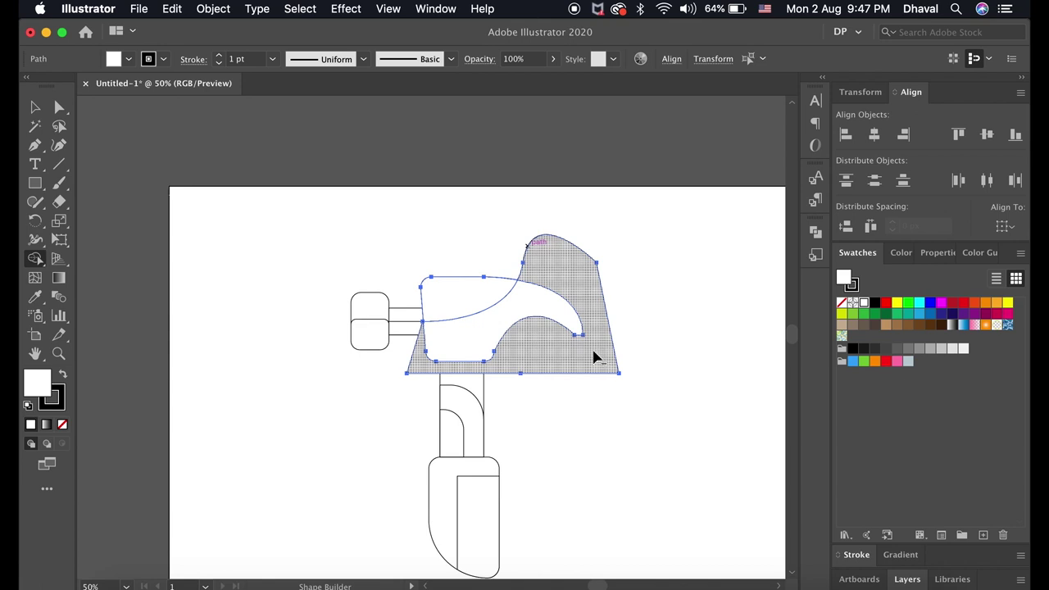
{"action": "left_click", "coordinate": [593, 358]}
{"action": "key", "text": "v"}
{"action": "left_click", "coordinate": [643, 359]}
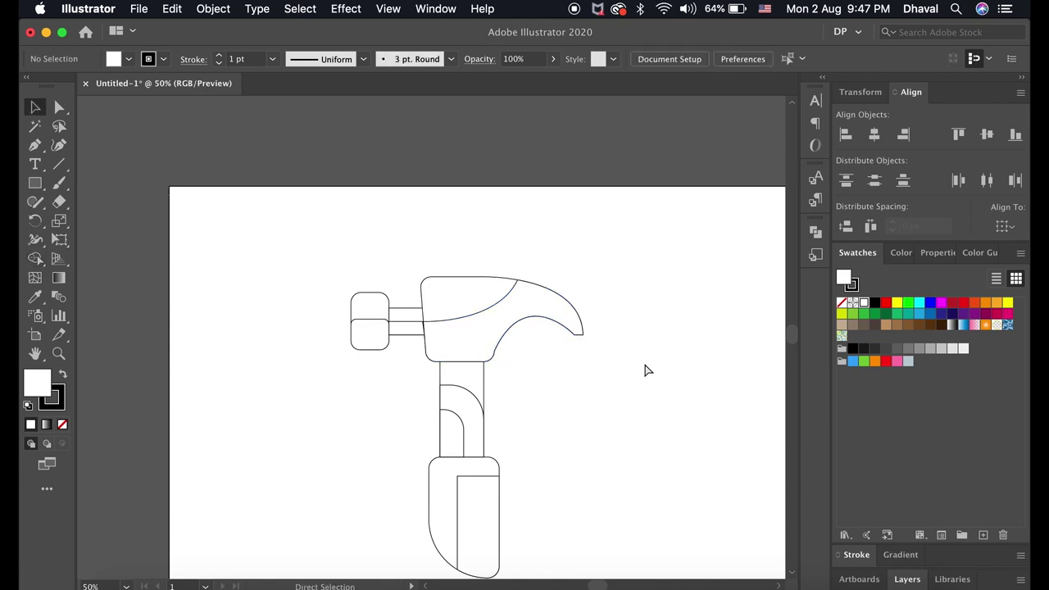
{"action": "key", "text": "ctrl+0"}
- Fill the lower end-cap rectangle with gray
{"action": "scroll", "coordinate": [558, 385], "scroll_direction": "left", "scroll_amount": 3}
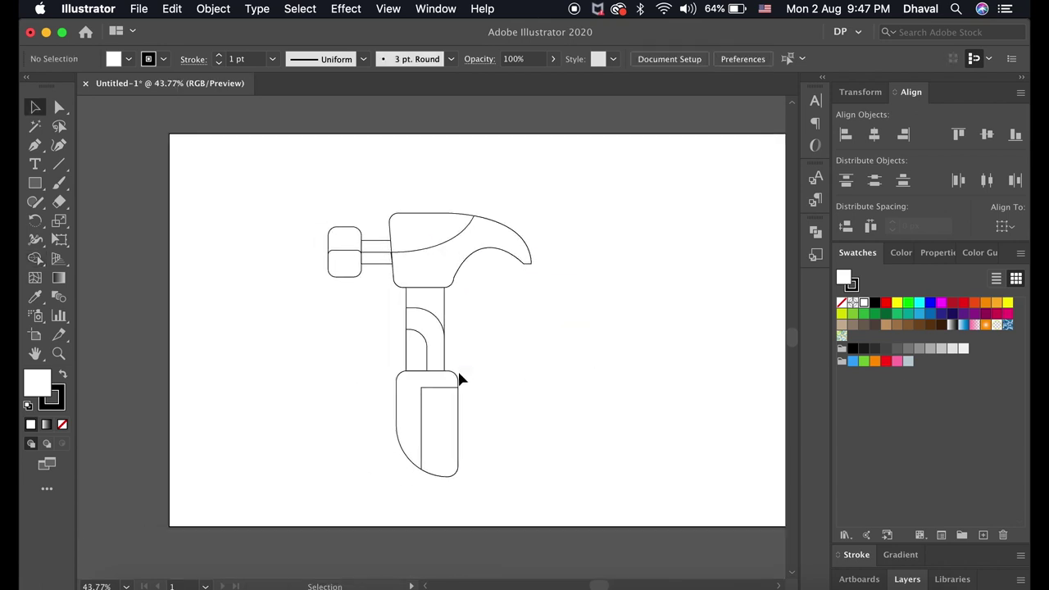
{"action": "left_click", "coordinate": [353, 237]}
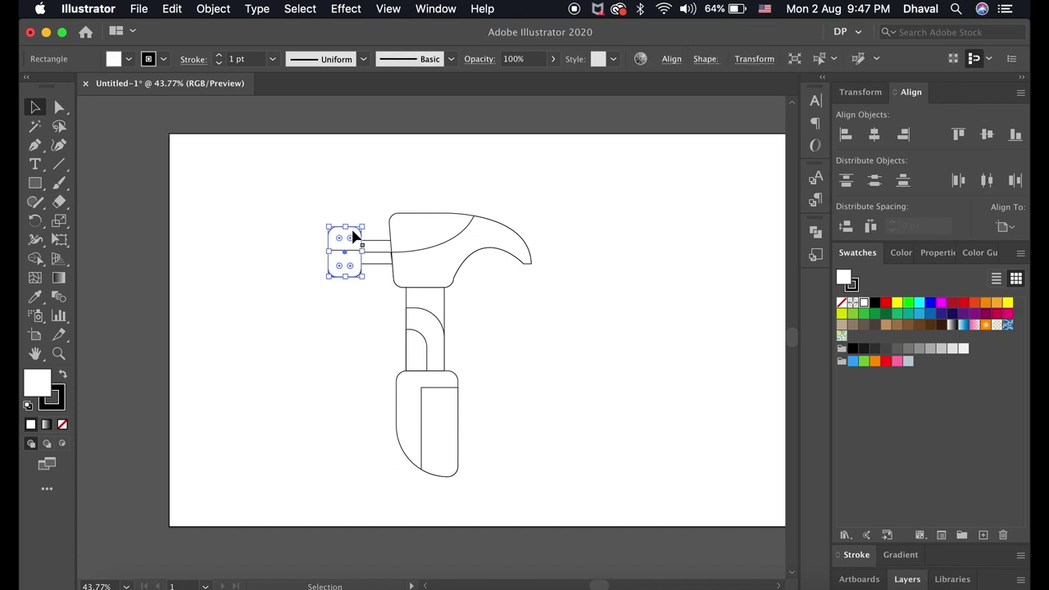
{"action": "left_click", "coordinate": [701, 327]}
{"action": "left_click", "coordinate": [359, 267]}
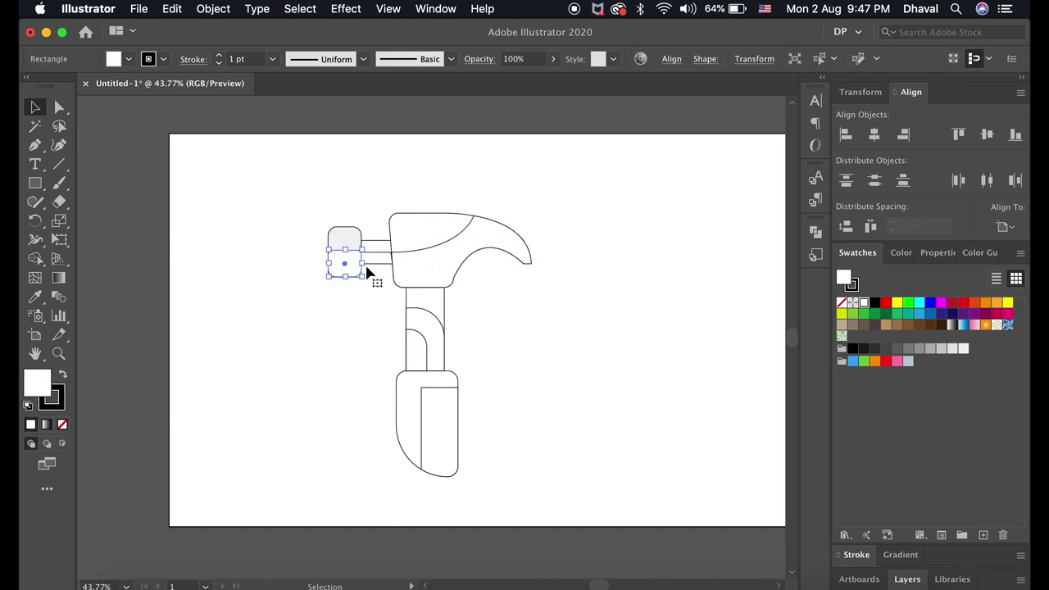
{"action": "left_click", "coordinate": [920, 348]}
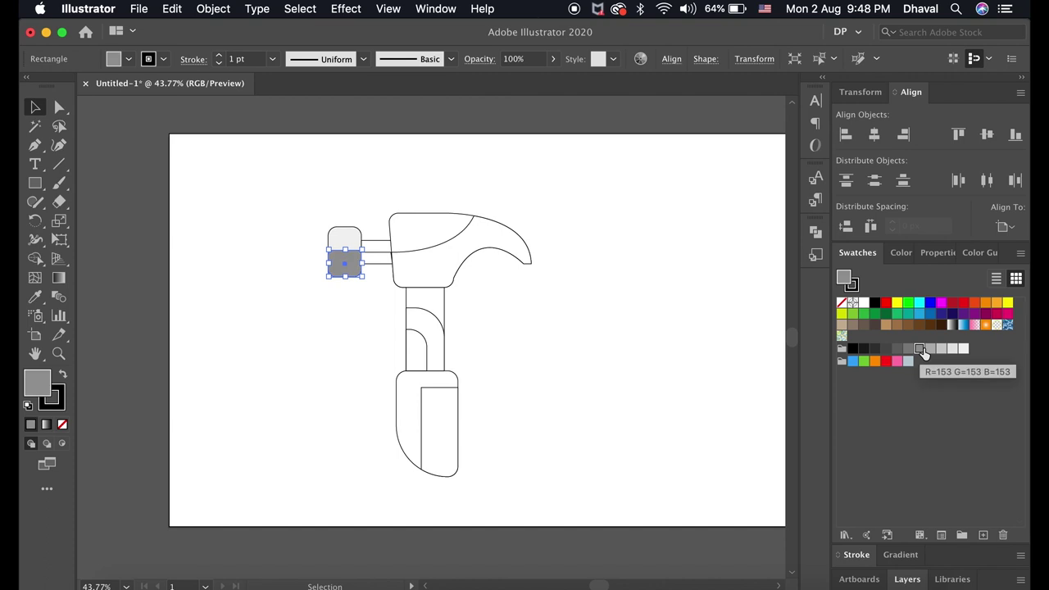
{"action": "left_click", "coordinate": [632, 355]}
- Fill the upper connector strip dark gray and the lower strip near-black gray
{"action": "left_click", "coordinate": [380, 243]}
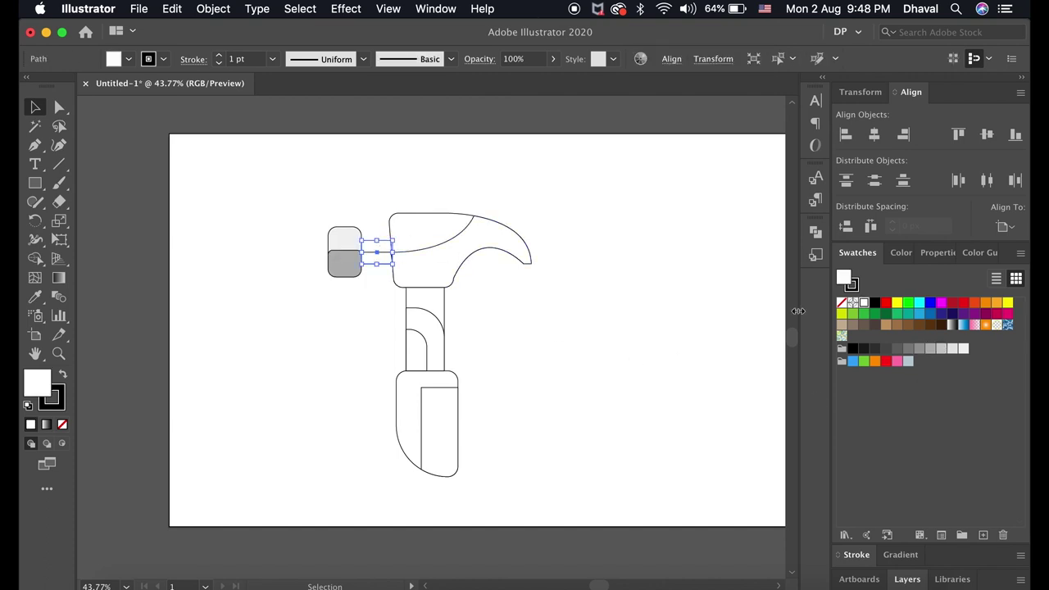
{"action": "left_click", "coordinate": [897, 349]}
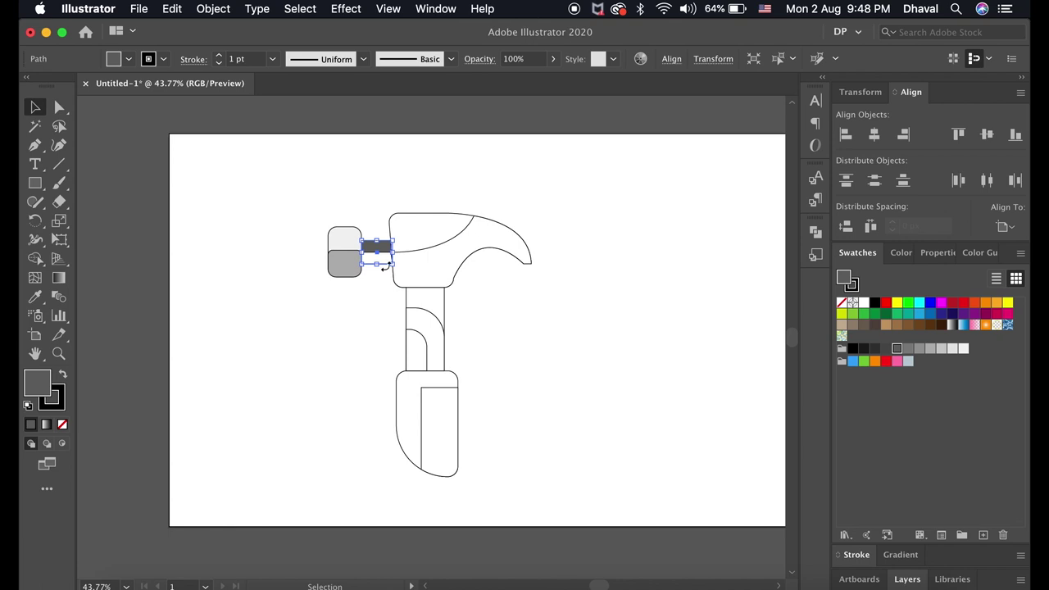
{"action": "left_click", "coordinate": [386, 260]}
{"action": "left_click", "coordinate": [874, 350]}
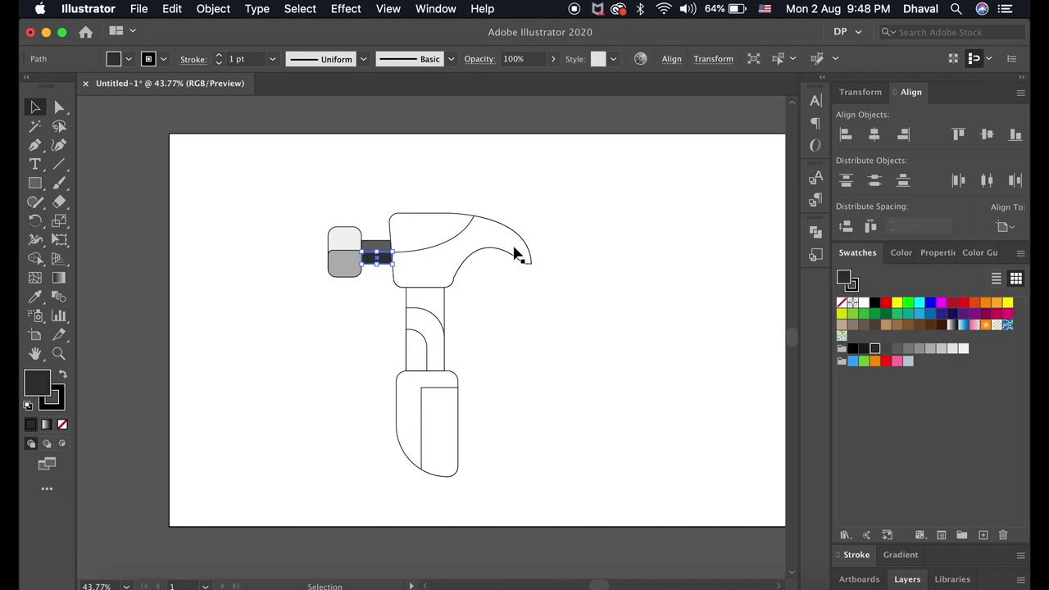
{"action": "left_click", "coordinate": [553, 311]}
- Give the head's upper highlight light gray and the lower head and claw mid gray
{"action": "left_click", "coordinate": [449, 224]}
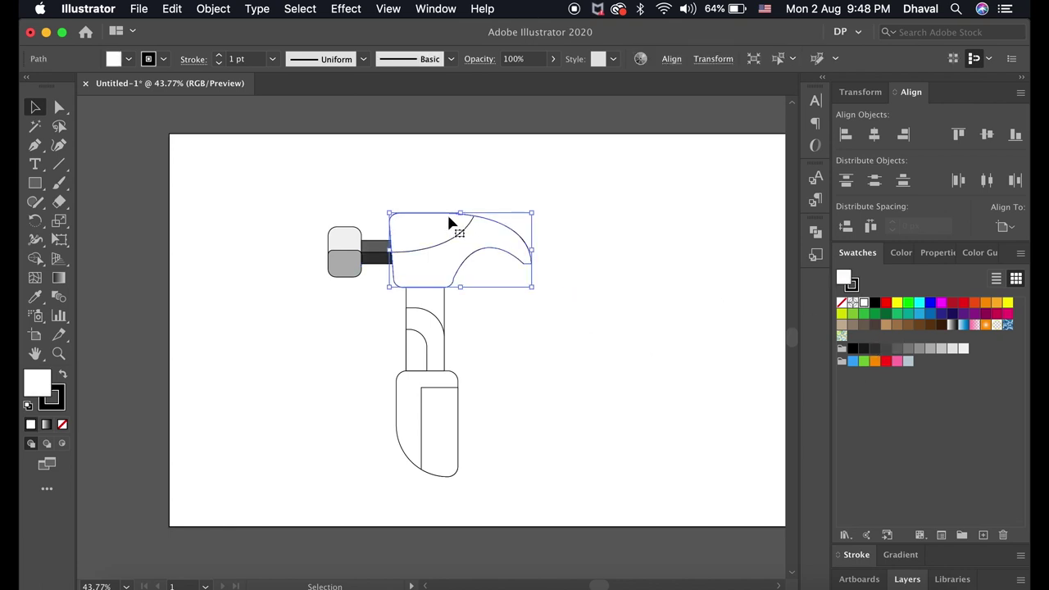
{"action": "left_click", "coordinate": [963, 349]}
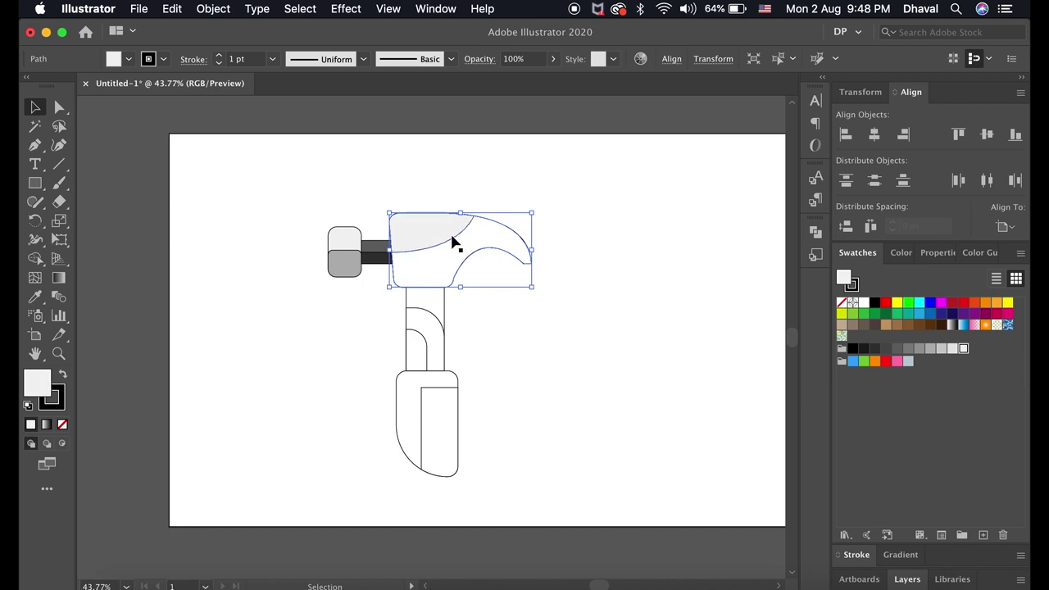
{"action": "left_click", "coordinate": [452, 241]}
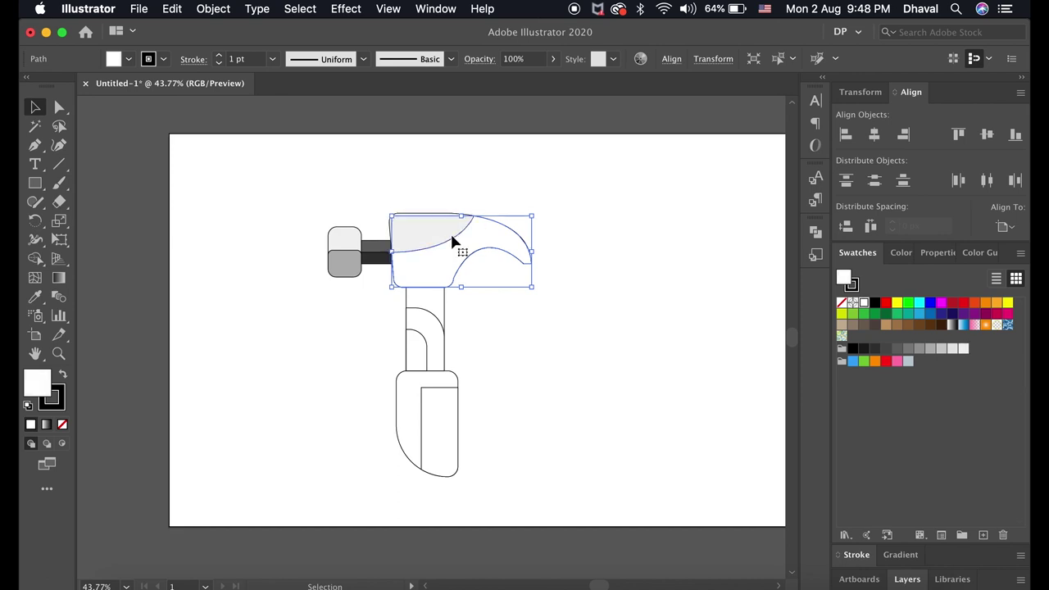
{"action": "left_click", "coordinate": [919, 349]}
{"action": "left_click", "coordinate": [693, 344]}
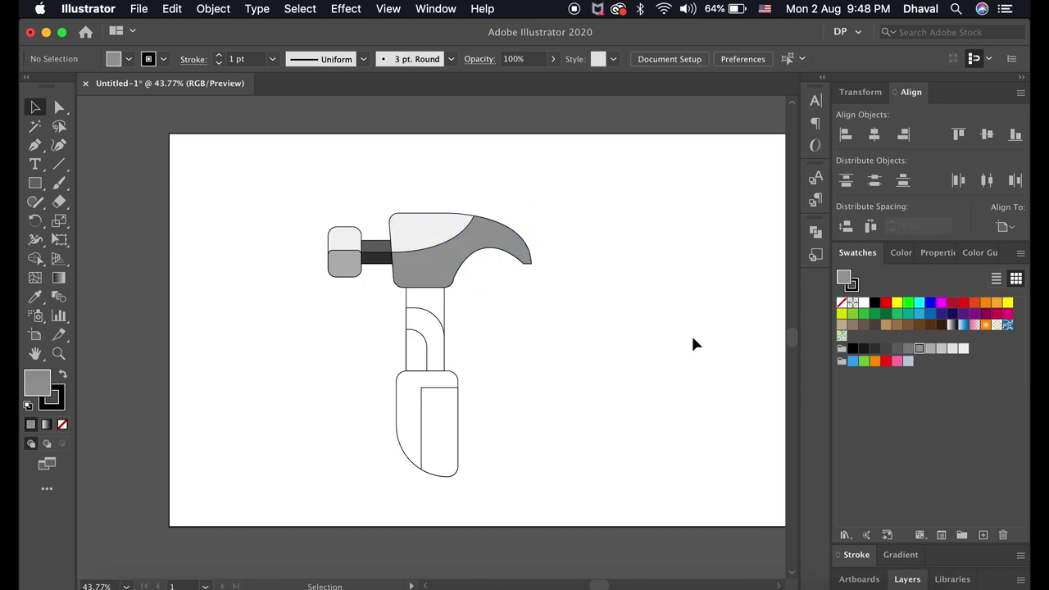
- Colour the handle bands dark brown, brown and light brown, top to bottom
{"action": "left_click", "coordinate": [445, 300]}
{"action": "left_click", "coordinate": [929, 324]}
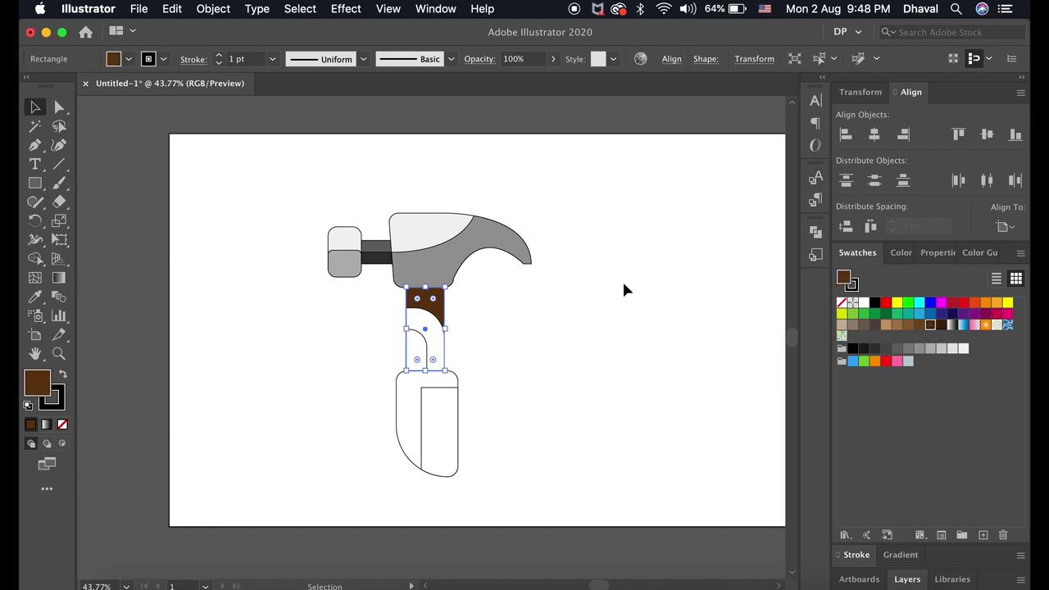
{"action": "left_click", "coordinate": [427, 326]}
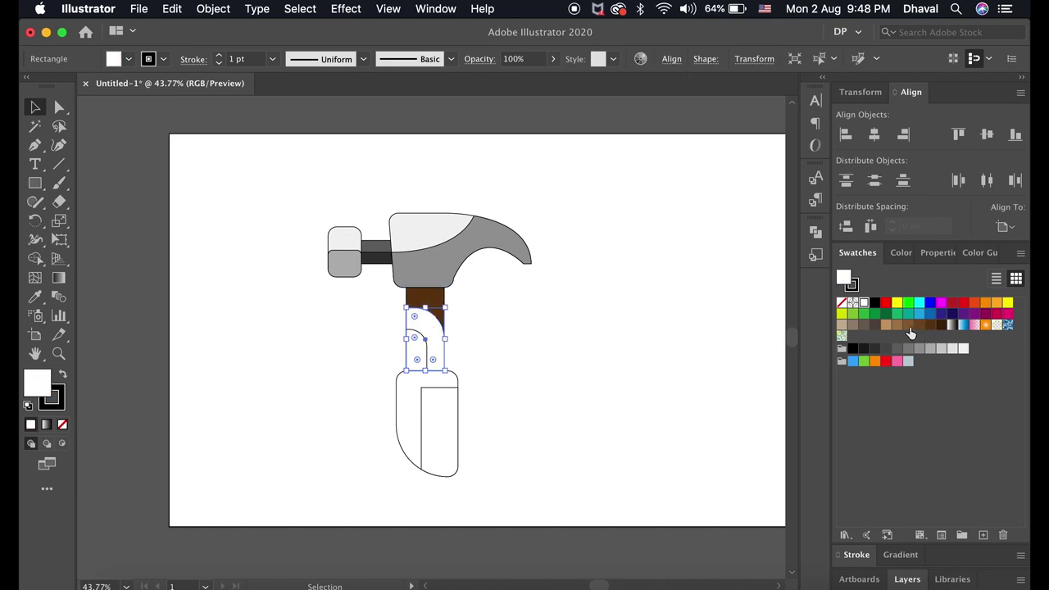
{"action": "left_click", "coordinate": [909, 327]}
{"action": "left_click", "coordinate": [618, 355]}
{"action": "left_click", "coordinate": [416, 349]}
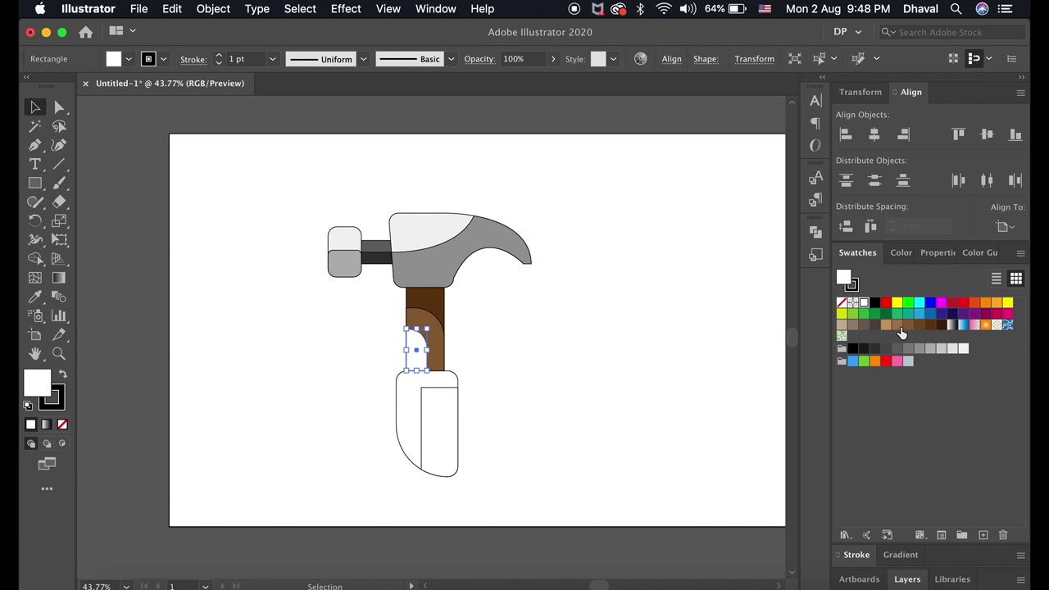
{"action": "left_click", "coordinate": [904, 327]}
{"action": "left_click", "coordinate": [644, 345]}
- Fill the grip dark gray and the inner grip shape black
{"action": "left_click", "coordinate": [457, 374]}
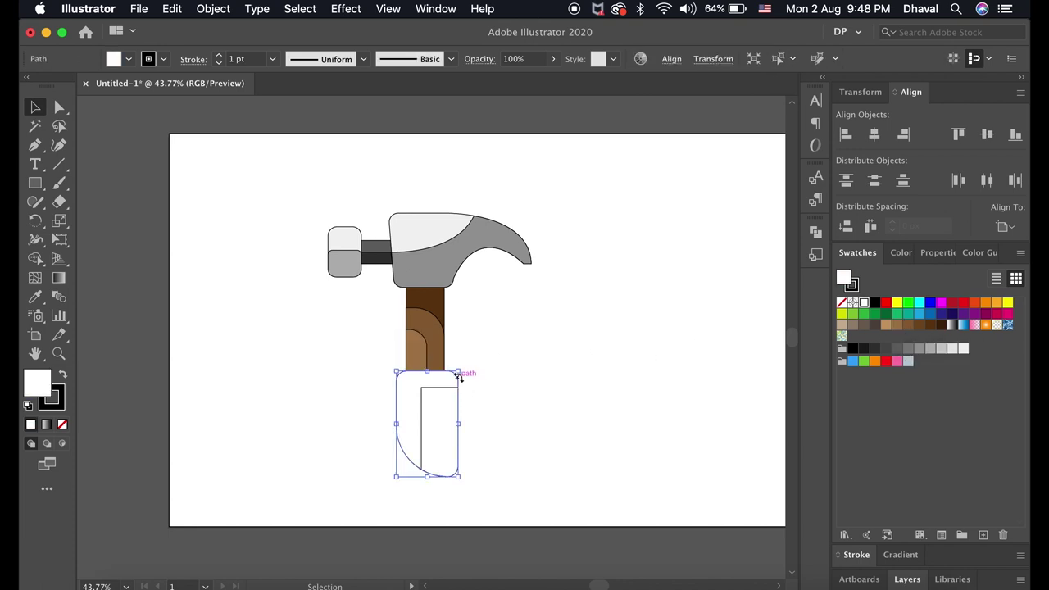
{"action": "left_click", "coordinate": [886, 349]}
{"action": "left_click", "coordinate": [637, 356]}
{"action": "left_click", "coordinate": [429, 420]}
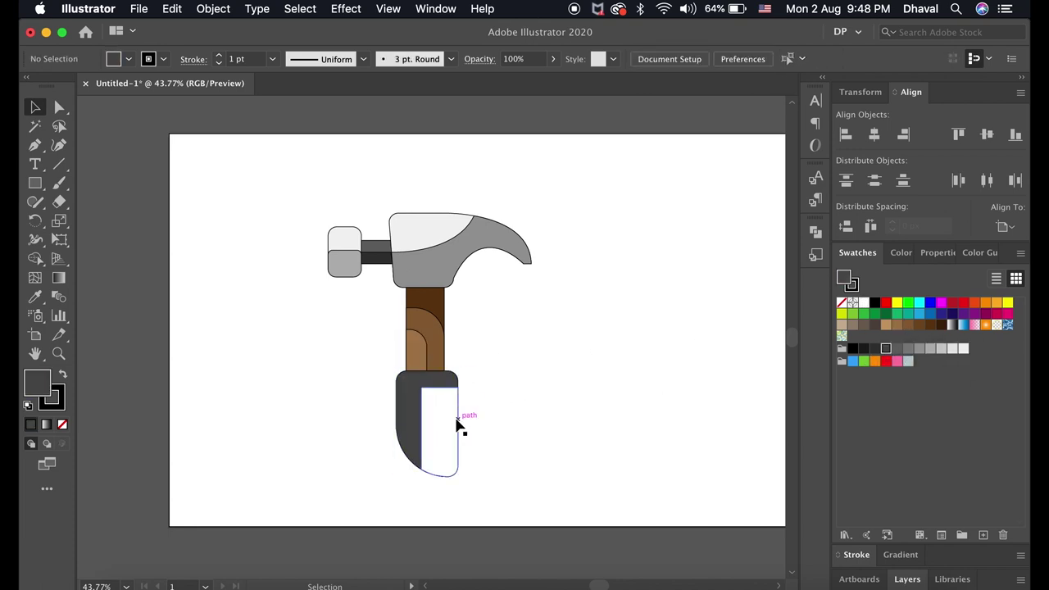
{"action": "left_click", "coordinate": [446, 425]}
{"action": "left_click", "coordinate": [865, 348]}
{"action": "left_click", "coordinate": [648, 404]}
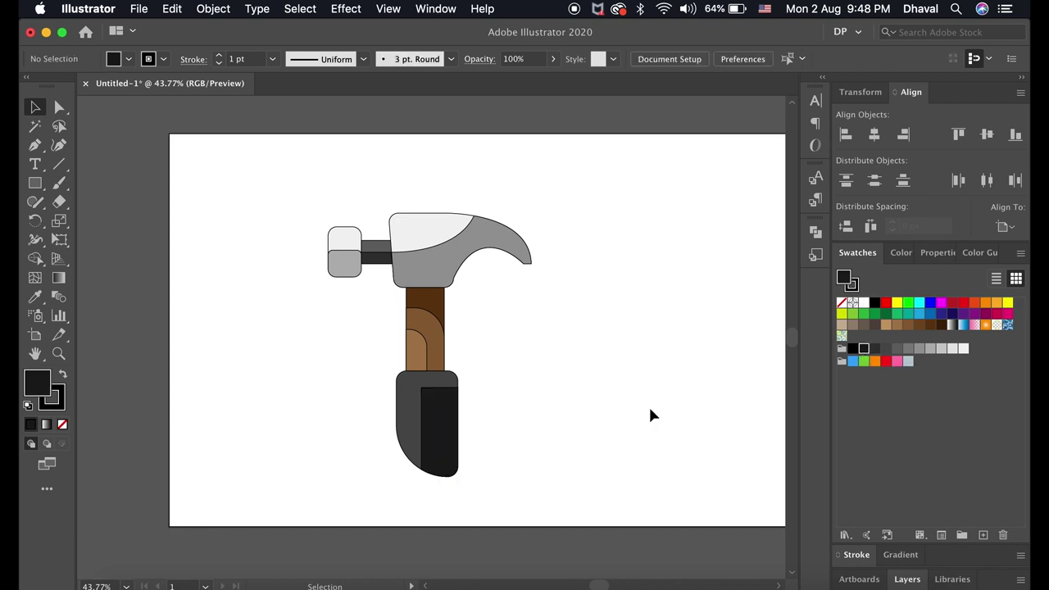
- Round the inner grip's top-left corner with Direct Selection
{"action": "key", "text": "a"}
{"action": "left_click", "coordinate": [443, 410]}
{"action": "left_click", "coordinate": [421, 389]}
{"action": "left_click_drag", "start_coordinate": [433, 402], "coordinate": [437, 408]}
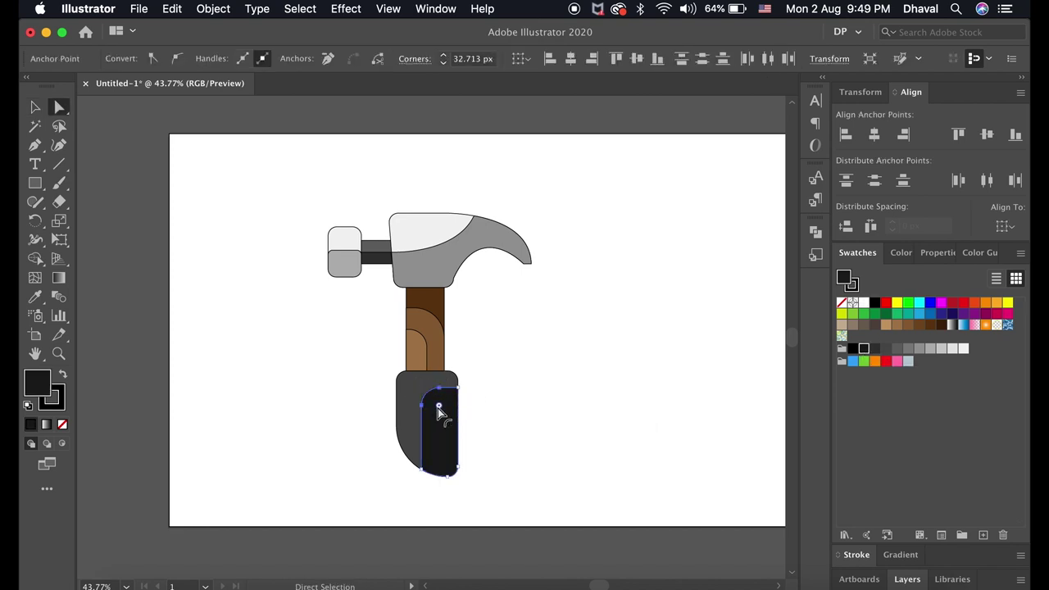
- Remove the outlines from all hammer shapes
{"action": "left_click", "coordinate": [530, 447]}
{"action": "key", "text": "super+a"}
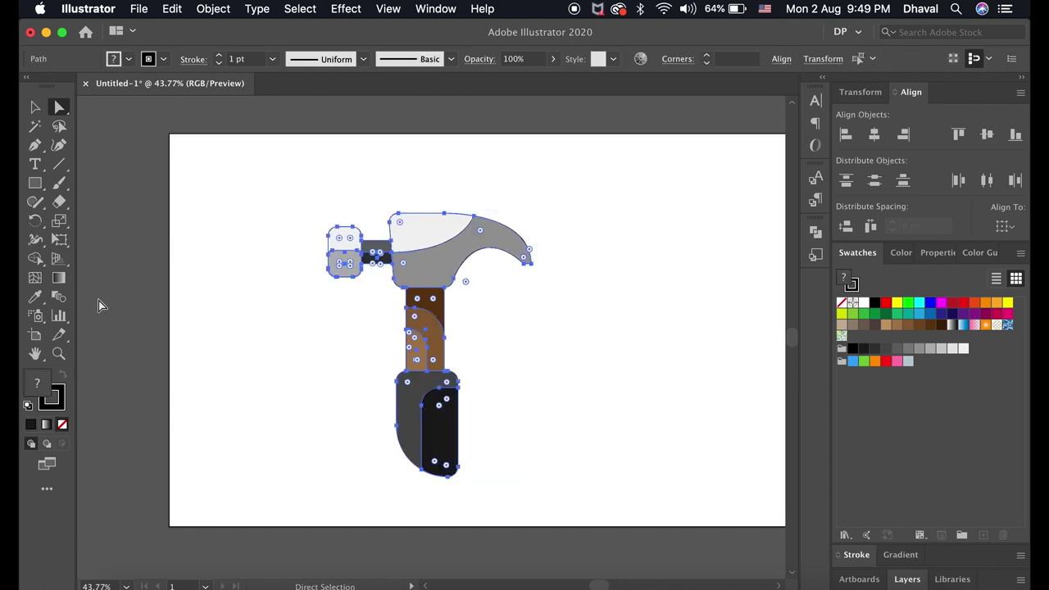
{"action": "left_click", "coordinate": [63, 424]}
{"action": "left_click", "coordinate": [267, 414]}
- Give the lower head piece a lighter grey fill with no outline
{"action": "left_click", "coordinate": [435, 267]}
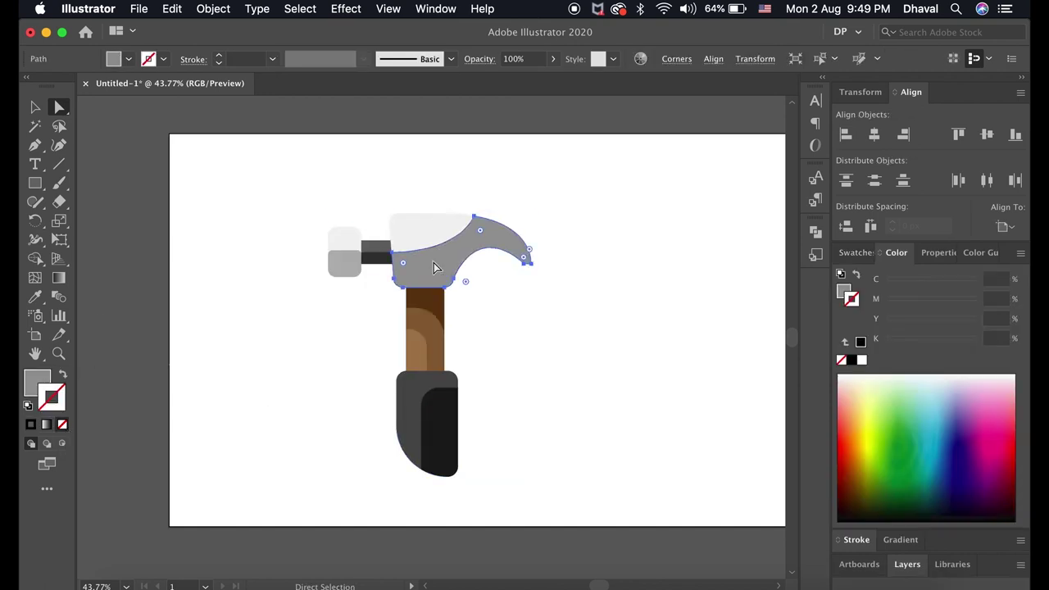
{"action": "left_click", "coordinate": [857, 253]}
{"action": "left_click", "coordinate": [908, 348]}
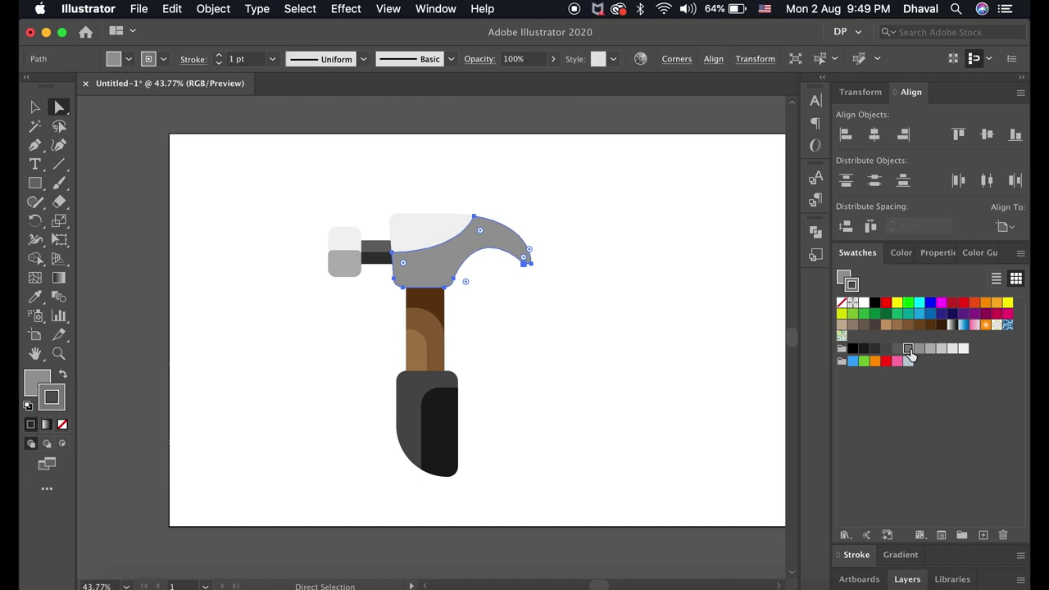
{"action": "left_click", "coordinate": [62, 423]}
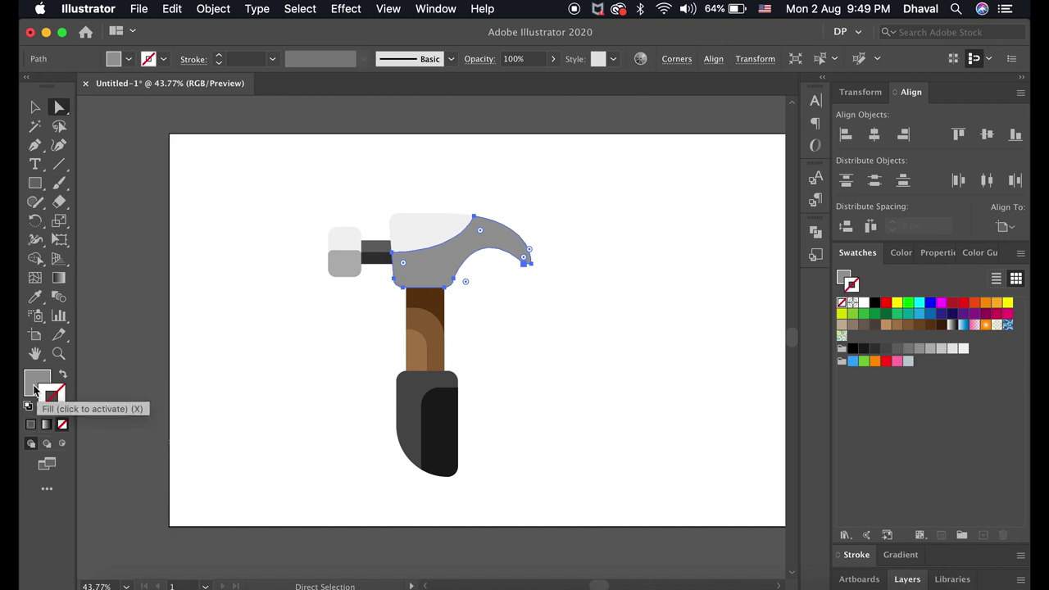
{"action": "left_click", "coordinate": [857, 254]}
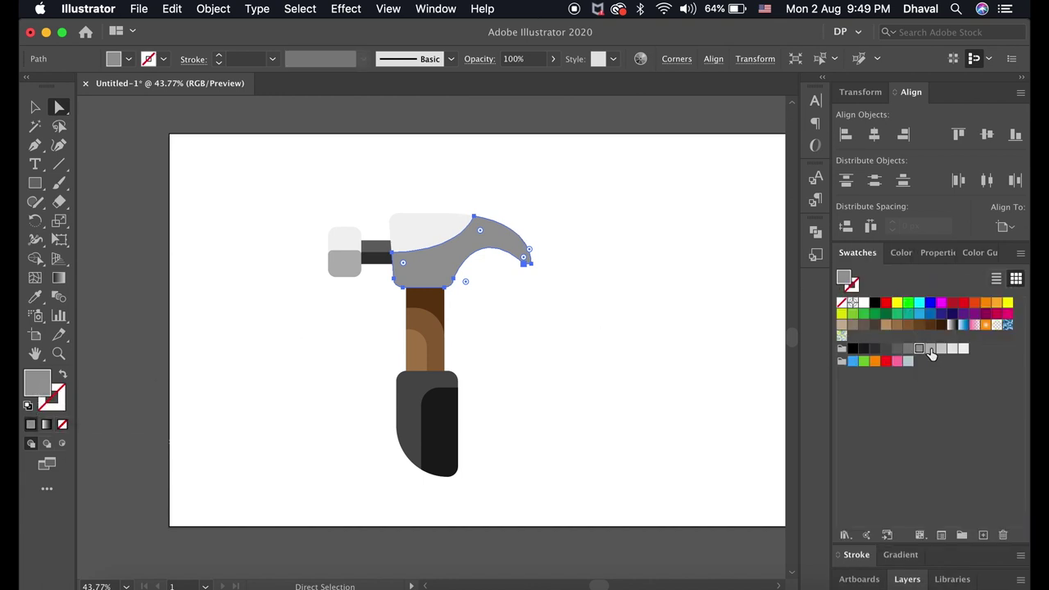
{"action": "left_click", "coordinate": [931, 351]}
{"action": "left_click", "coordinate": [623, 312]}
- Apply paler grey swatches to the lower head part and the head path
{"action": "left_click", "coordinate": [347, 262]}
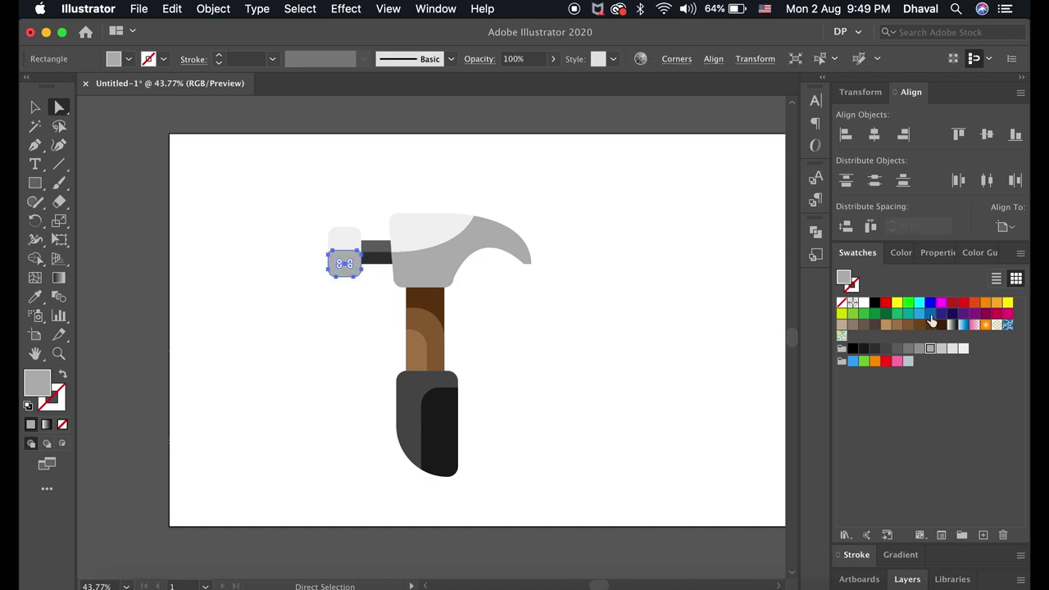
{"action": "left_click", "coordinate": [623, 342]}
{"action": "left_click", "coordinate": [459, 277]}
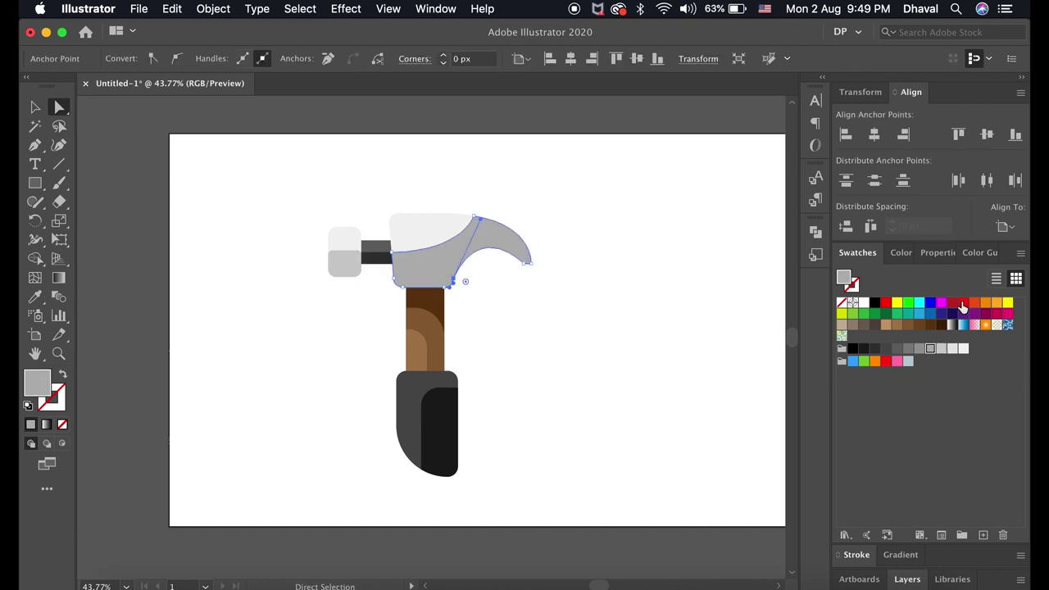
{"action": "left_click", "coordinate": [941, 350]}
{"action": "left_click", "coordinate": [618, 324]}
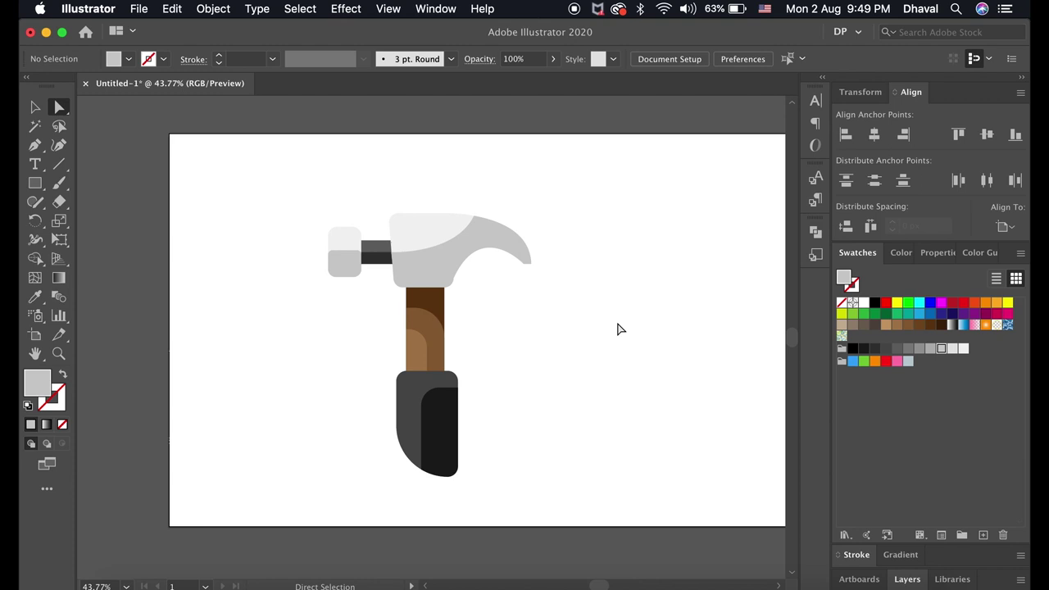
{"action": "left_click", "coordinate": [483, 246]}
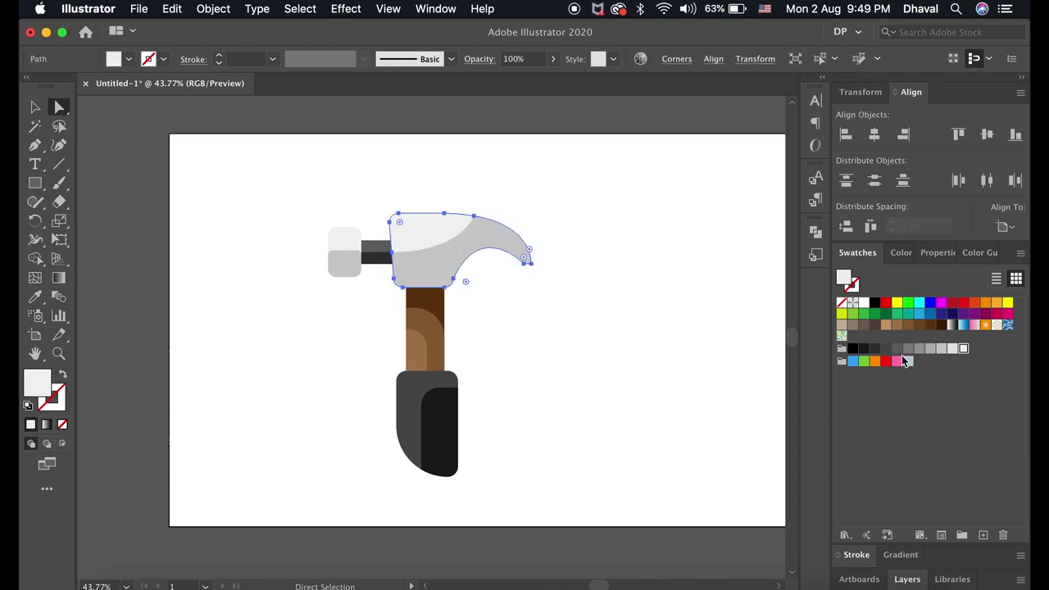
{"action": "left_click", "coordinate": [941, 348]}
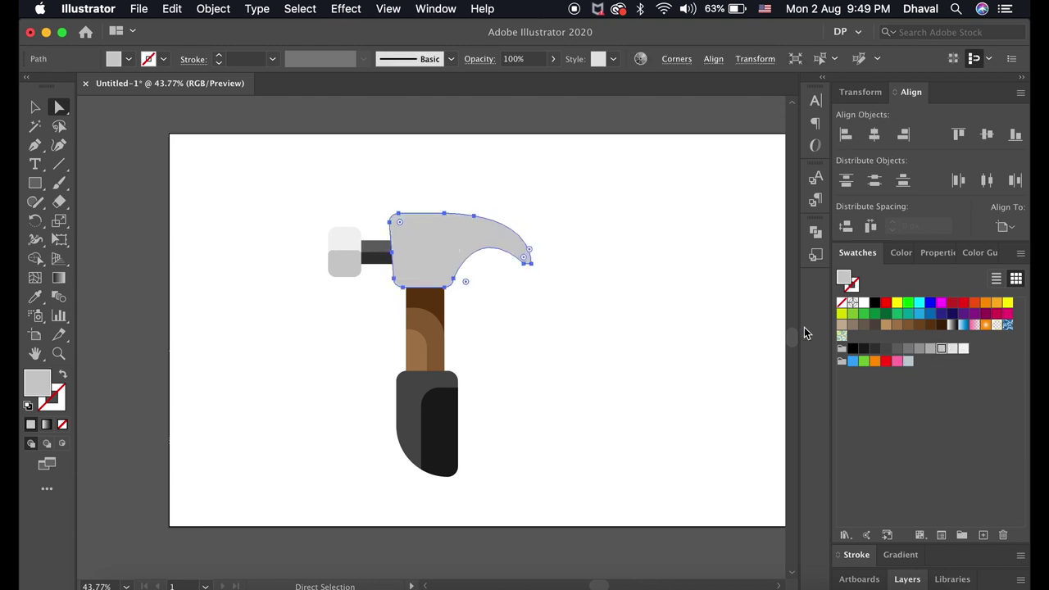
{"action": "left_click", "coordinate": [952, 349]}
{"action": "left_click", "coordinate": [206, 148]}
{"action": "left_click", "coordinate": [35, 183]}
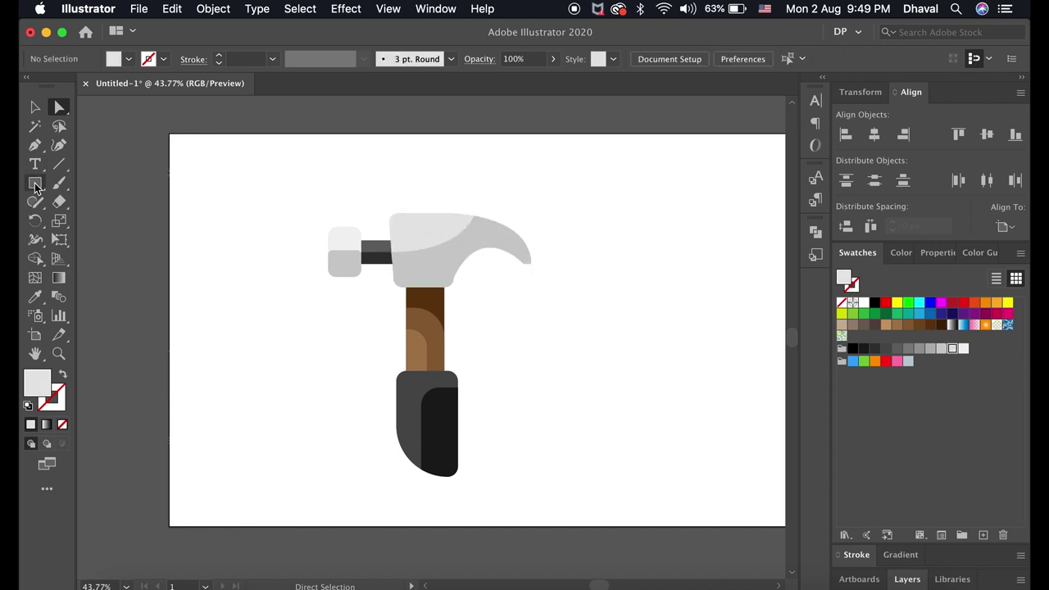
- Draw a small rectangle on the hammer head and fill it white
{"action": "left_click_drag", "start_coordinate": [410, 226], "coordinate": [446, 241]}
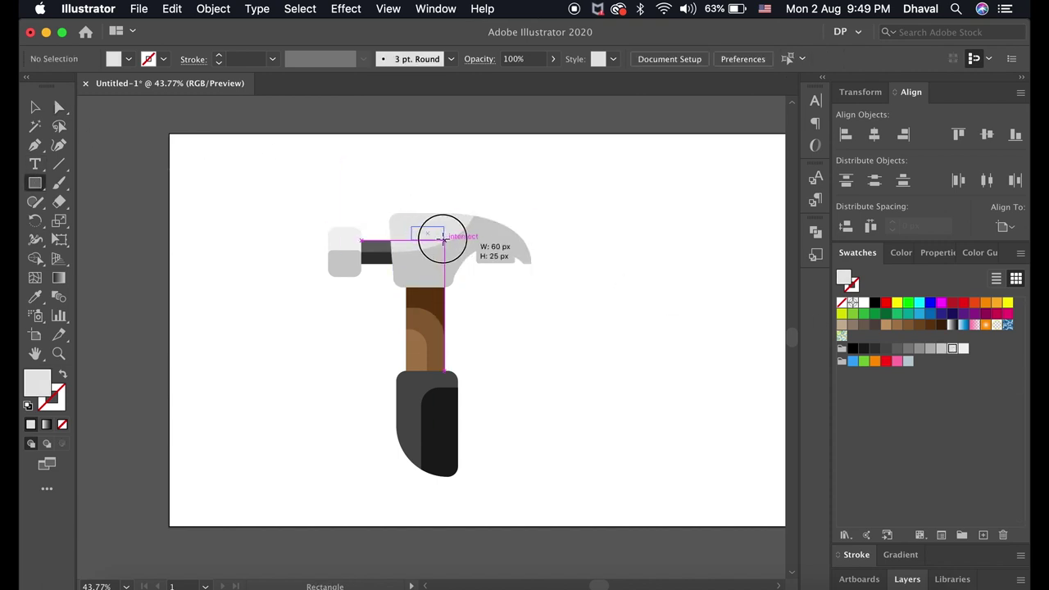
{"action": "key", "text": "v"}
{"action": "left_click", "coordinate": [623, 311]}
{"action": "left_click", "coordinate": [434, 237]}
{"action": "left_click", "coordinate": [963, 348]}
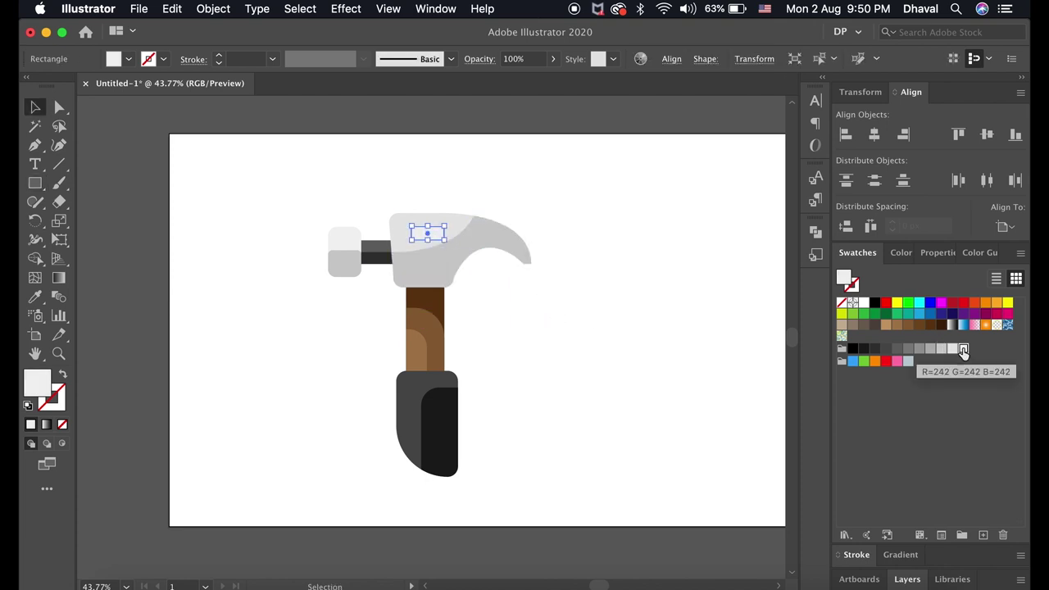
{"action": "left_click", "coordinate": [558, 315]}
- Round the white rectangle's right-side corner with Direct Selection
{"action": "key", "text": "super+equal"}
{"action": "key", "text": "super+equal"}
{"action": "left_click", "coordinate": [443, 182]}
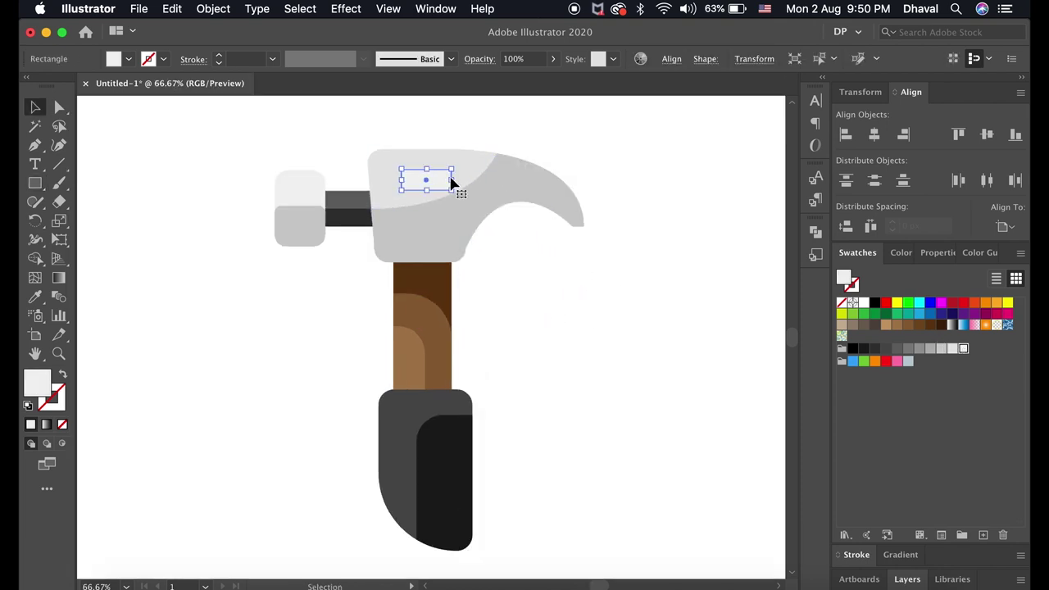
{"action": "left_click", "coordinate": [614, 300]}
{"action": "key", "text": "a"}
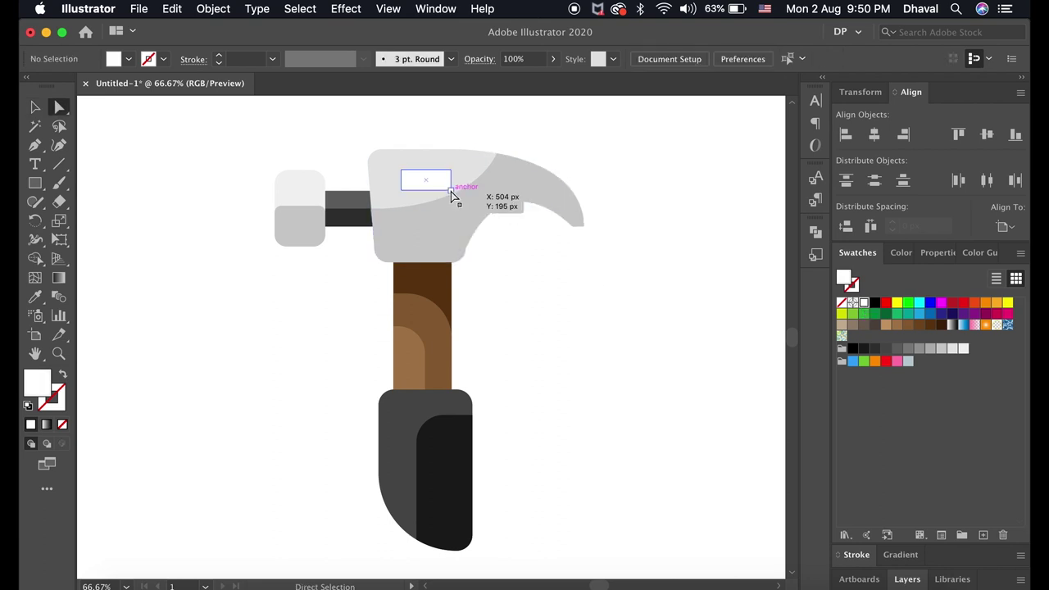
{"action": "left_click", "coordinate": [450, 189]}
{"action": "left_click_drag", "start_coordinate": [440, 181], "coordinate": [428, 179]}
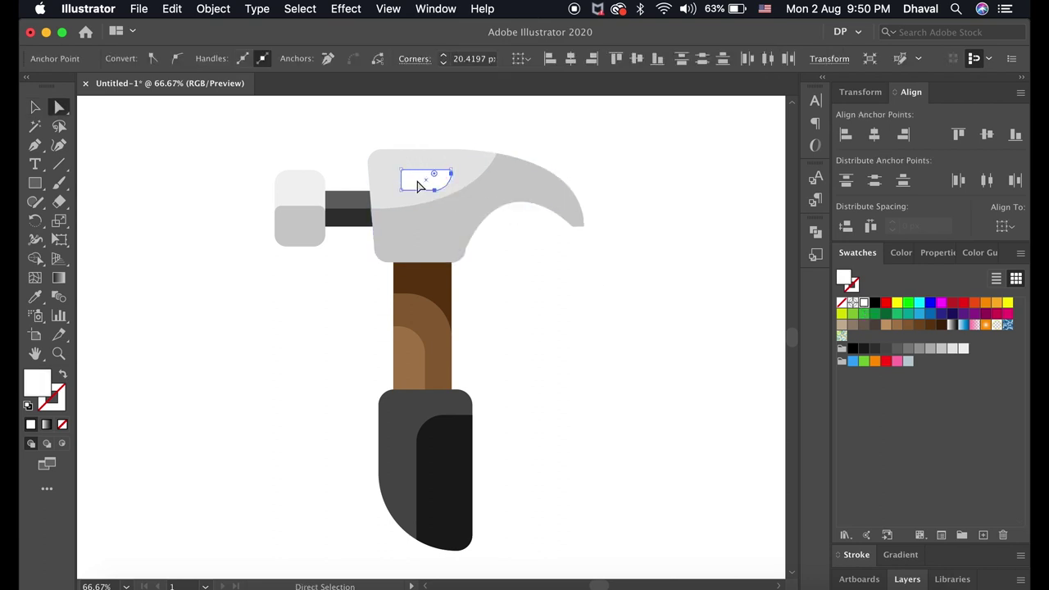
{"action": "key", "text": "v"}
{"action": "key", "text": "a"}
{"action": "left_click_drag", "start_coordinate": [451, 170], "coordinate": [443, 183]}
{"action": "left_click", "coordinate": [531, 264]}
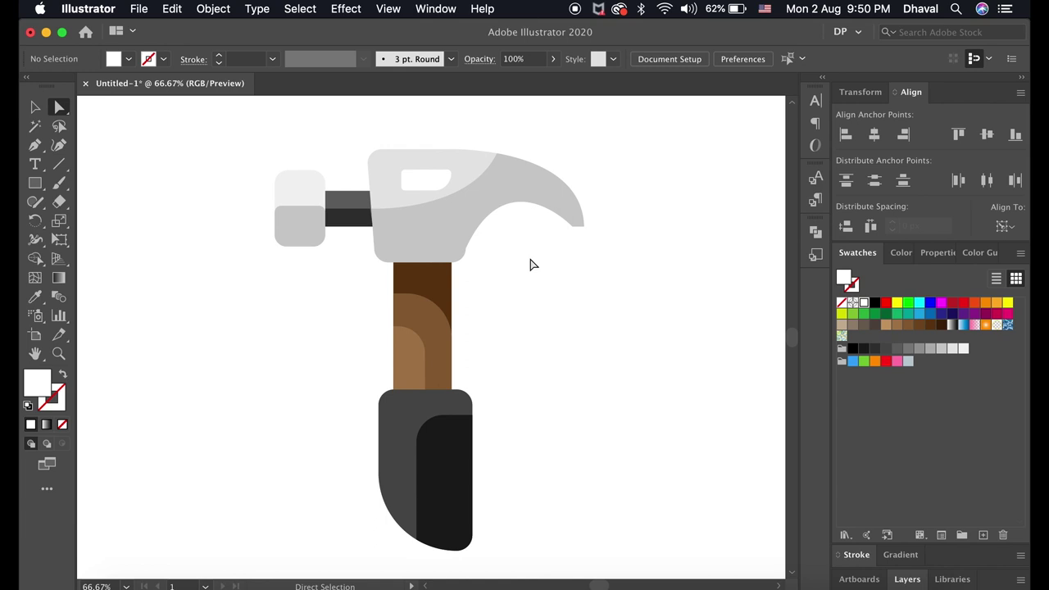
- Try orange fills on the handle band and inner handle shape, then undo them
{"action": "left_click", "coordinate": [453, 299]}
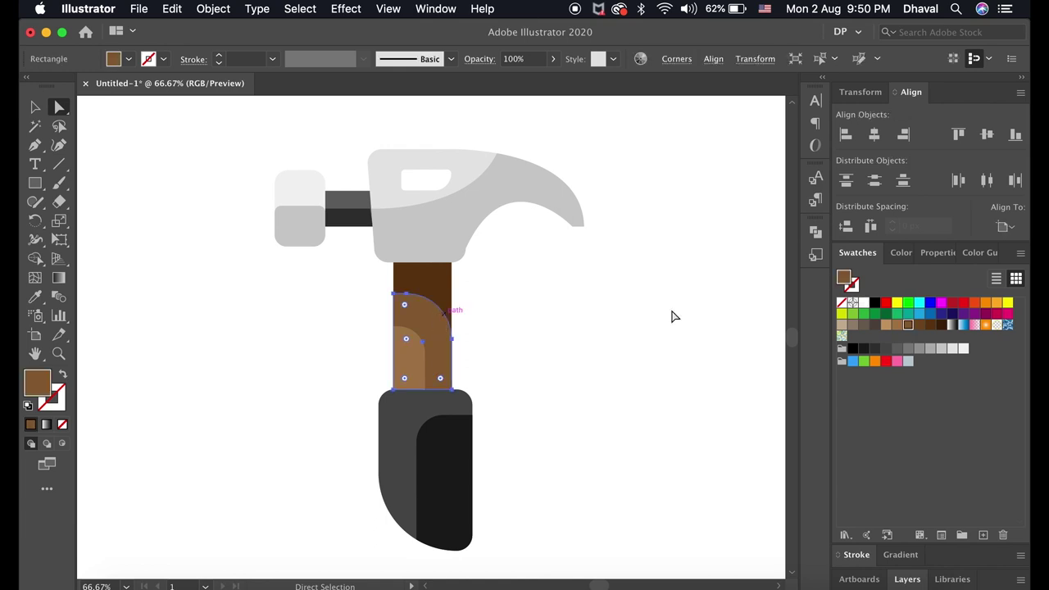
{"action": "left_click", "coordinate": [987, 303]}
{"action": "left_click", "coordinate": [412, 351]}
{"action": "left_click", "coordinate": [997, 303]}
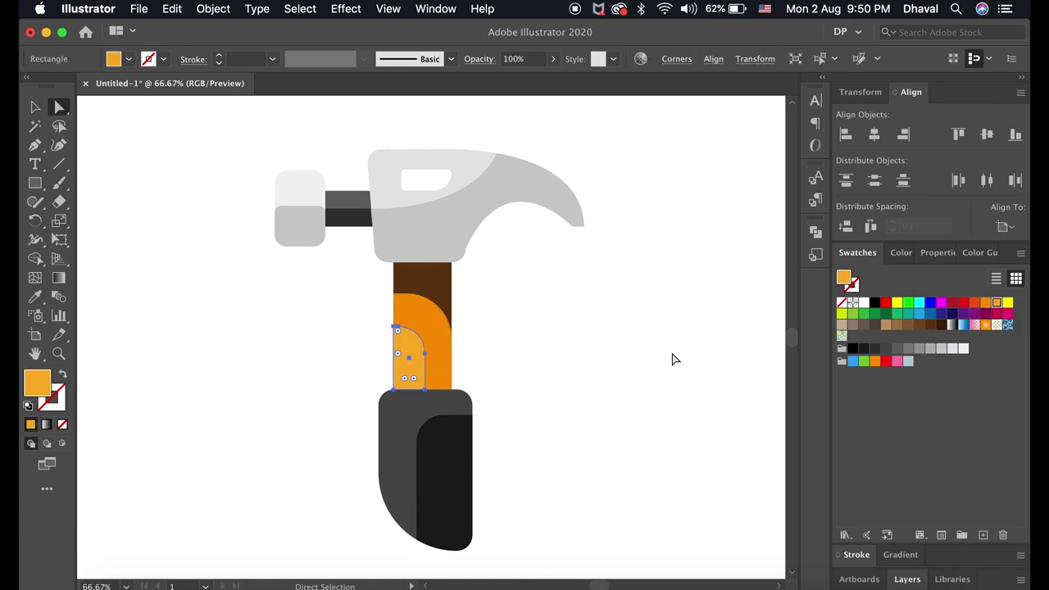
{"action": "left_click", "coordinate": [662, 364]}
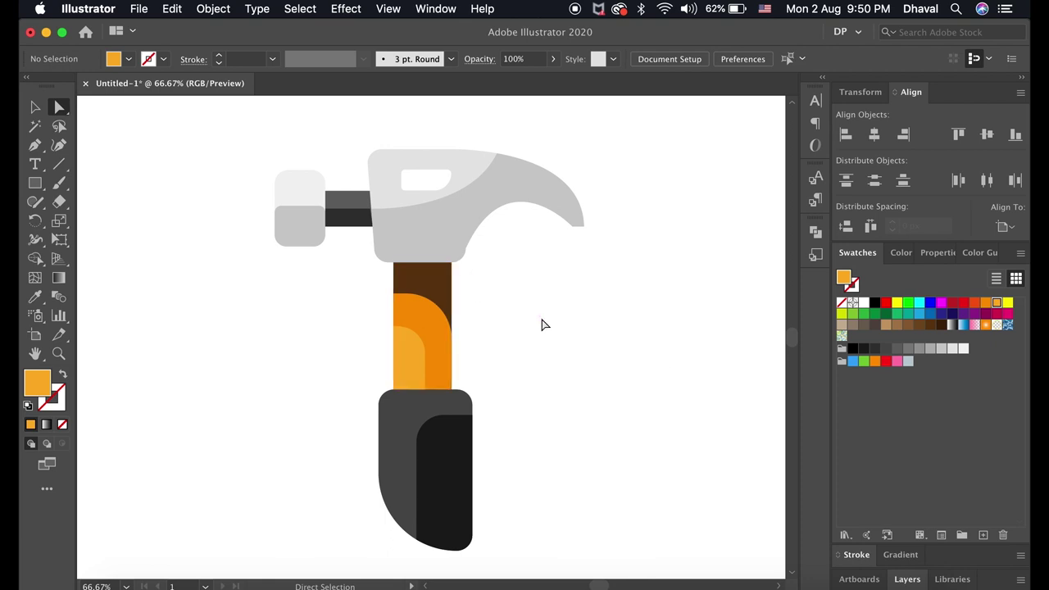
{"action": "key", "text": "super+z"}
{"action": "key", "text": "super+z"}
{"action": "key", "text": "super+z"}
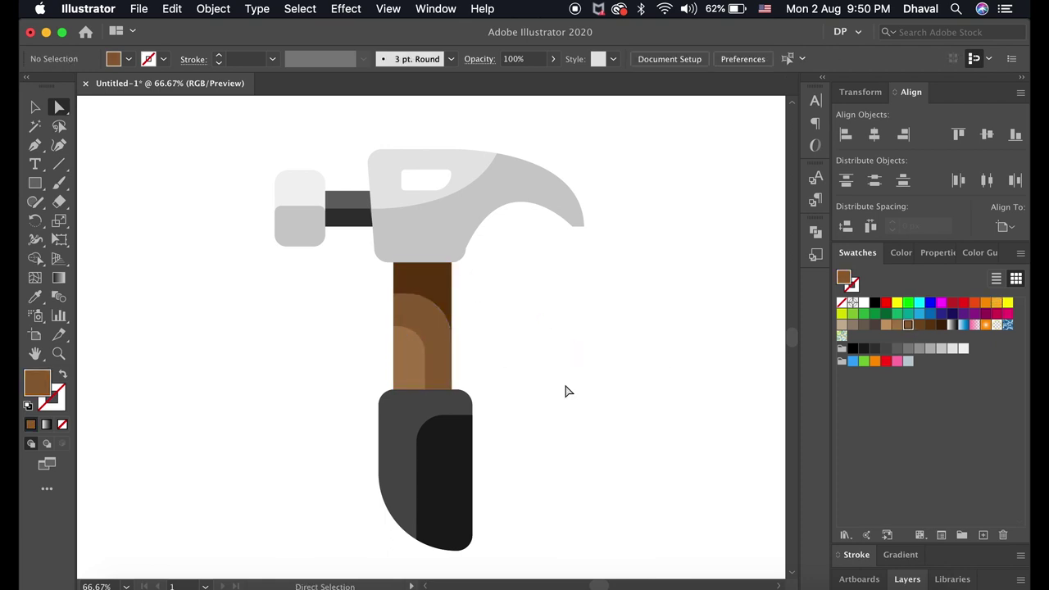
{"action": "key", "text": "super+minus"}
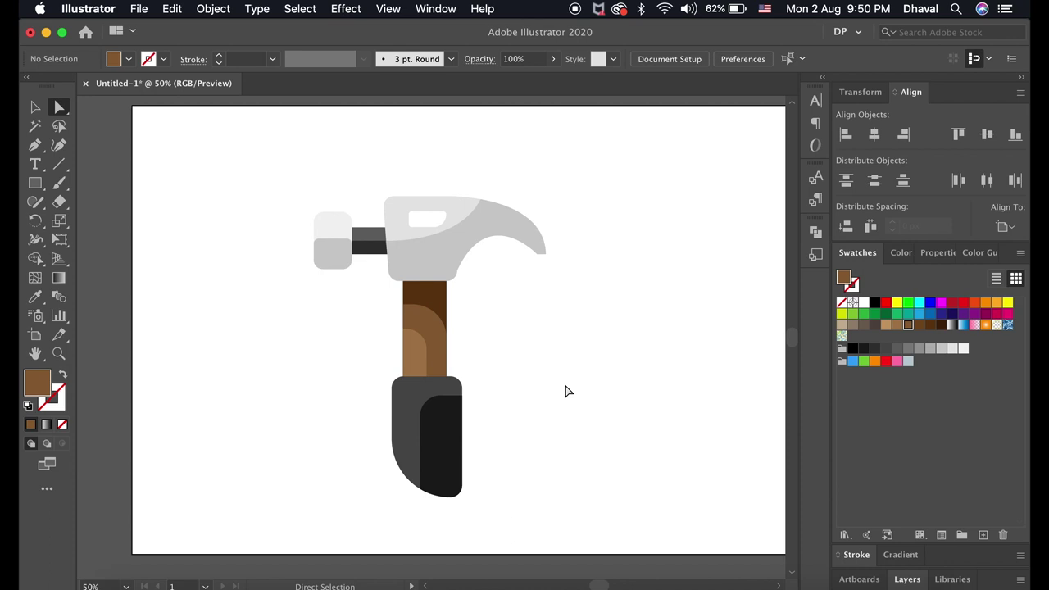
{"action": "left_click", "coordinate": [400, 402]}
{"action": "left_click", "coordinate": [440, 429], "text": "shift"}
- Group the two grip shapes, narrow them, and centre them horizontally under the handle
{"action": "right_click", "coordinate": [449, 446]}
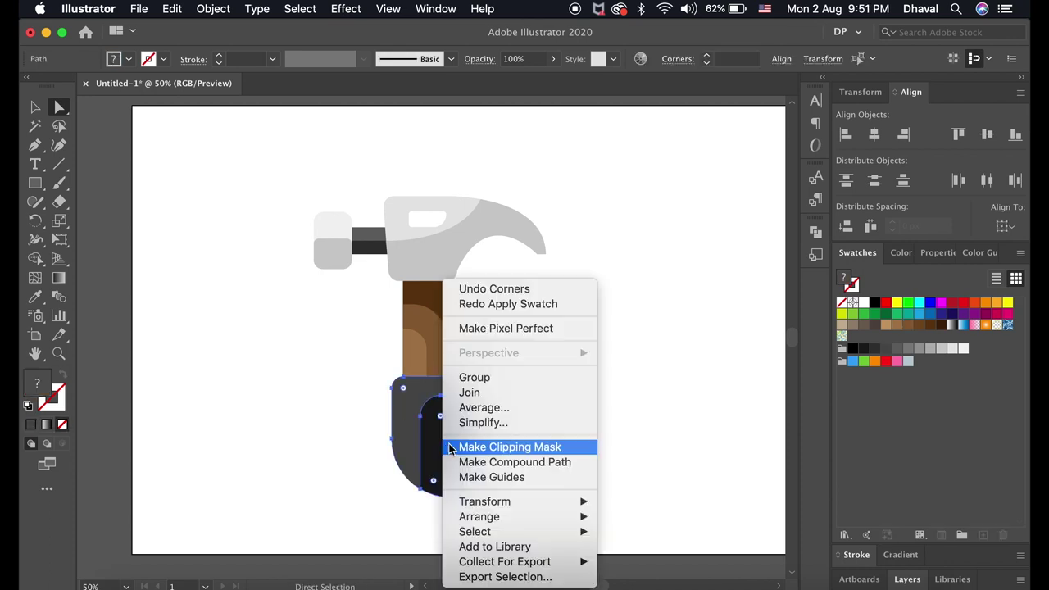
{"action": "left_click", "coordinate": [513, 378]}
{"action": "key", "text": "e"}
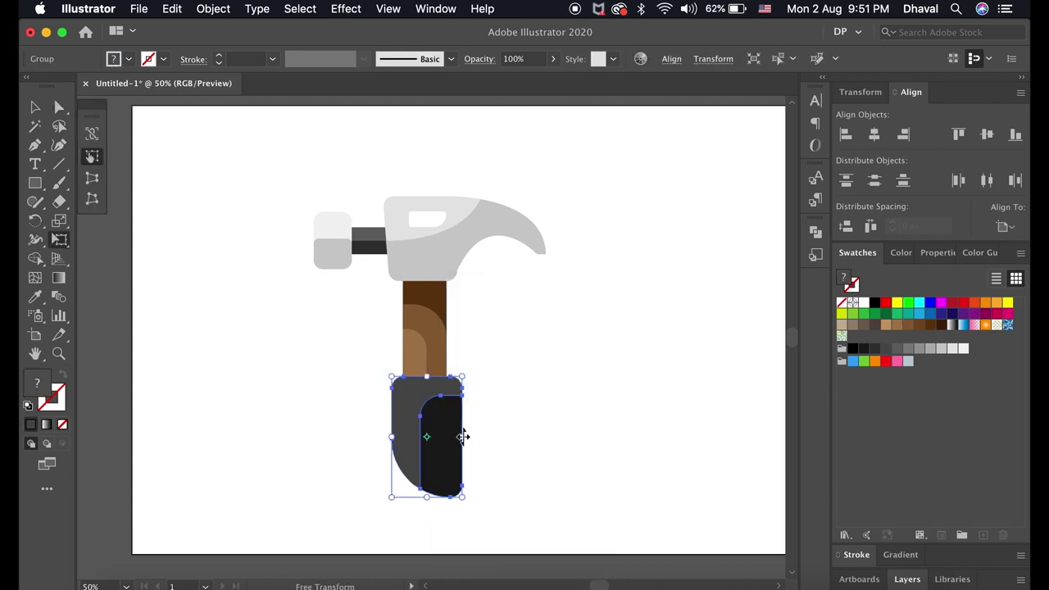
{"action": "left_click_drag", "start_coordinate": [463, 436], "coordinate": [457, 434]}
{"action": "key", "text": "v"}
{"action": "left_click", "coordinate": [536, 409]}
{"action": "left_click", "coordinate": [434, 399]}
{"action": "left_click", "coordinate": [442, 302], "text": "shift"}
{"action": "left_click", "coordinate": [874, 137]}
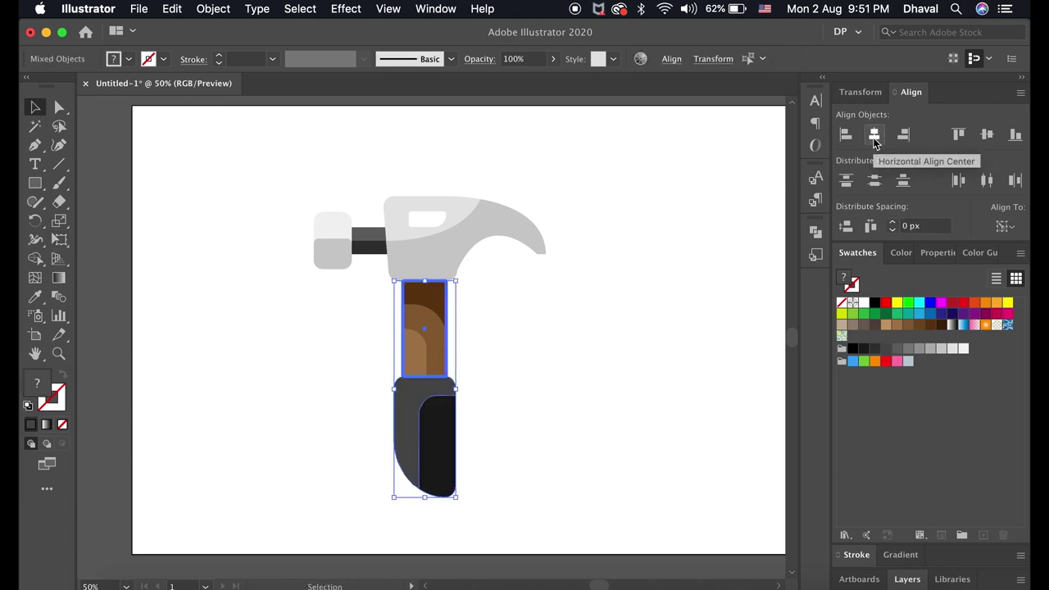
{"action": "left_click", "coordinate": [557, 410]}
- Group all hammer parts and centre the group horizontally and vertically on the artboard
{"action": "mouse_move", "coordinate": [280, 189]}
{"action": "left_mouse_down"}
{"action": "mouse_move", "coordinate": [517, 435]}
{"action": "mouse_move", "coordinate": [461, 427]}
{"action": "left_mouse_up"}
{"action": "right_click", "coordinate": [444, 430]}
{"action": "left_click", "coordinate": [473, 461]}
{"action": "left_click", "coordinate": [518, 423]}
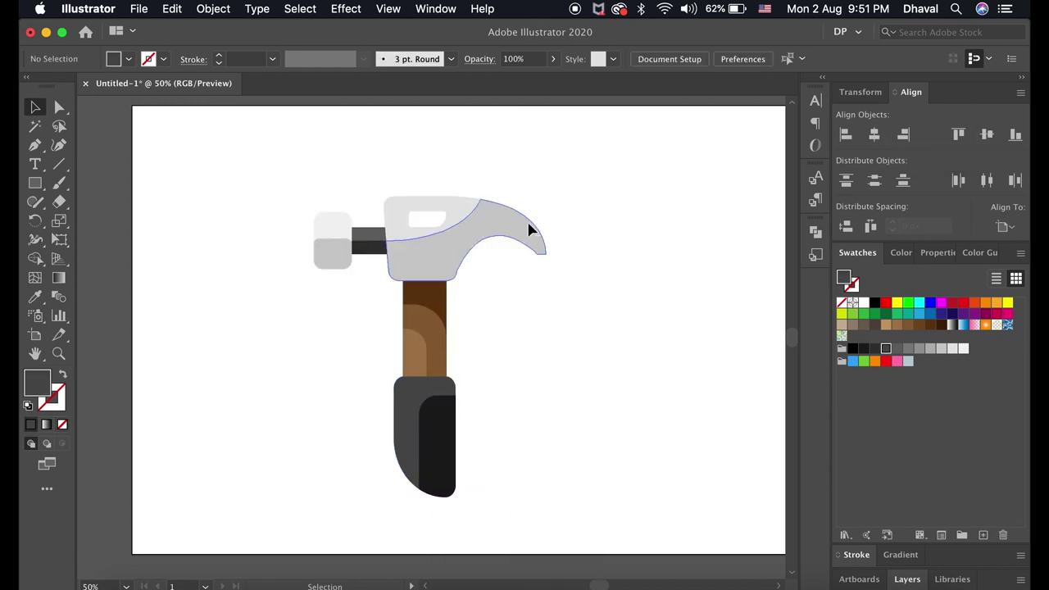
{"action": "left_click", "coordinate": [528, 229]}
{"action": "left_click", "coordinate": [874, 133]}
{"action": "left_click", "coordinate": [987, 134]}
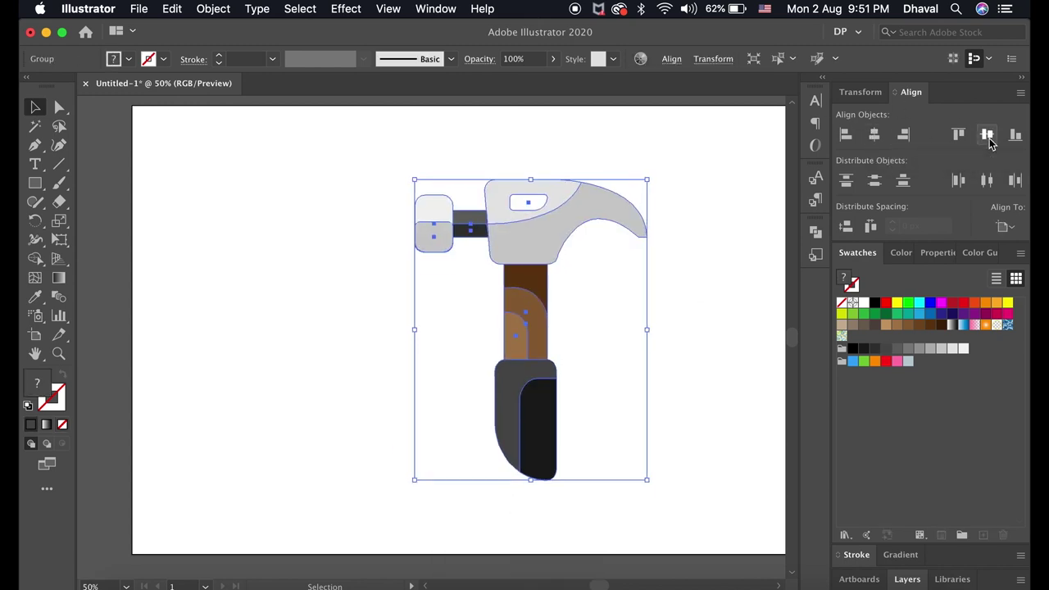
{"action": "left_click", "coordinate": [717, 307]}
{"action": "key", "text": "super+minus"}
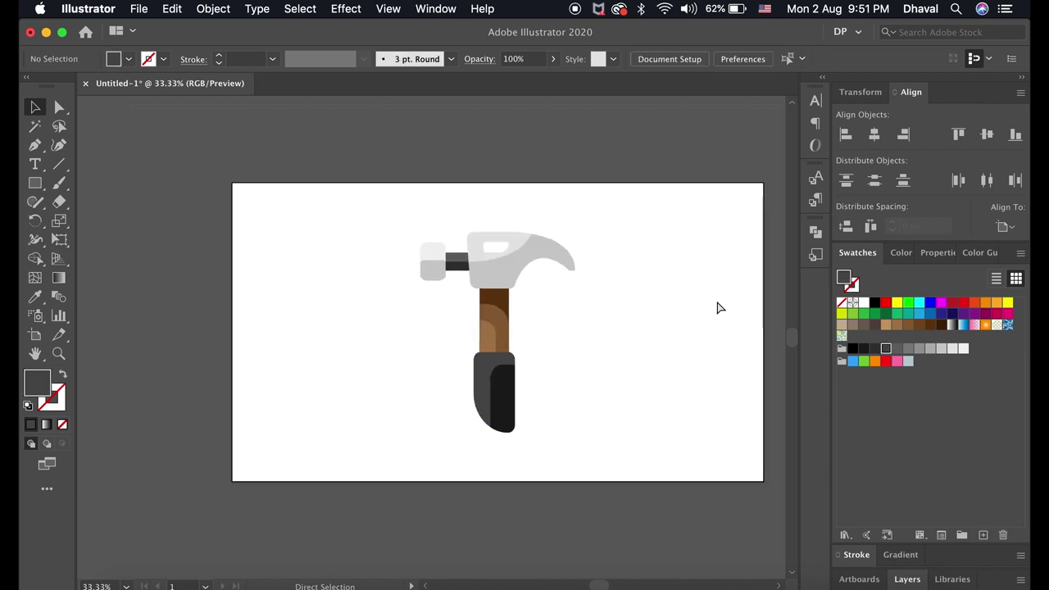